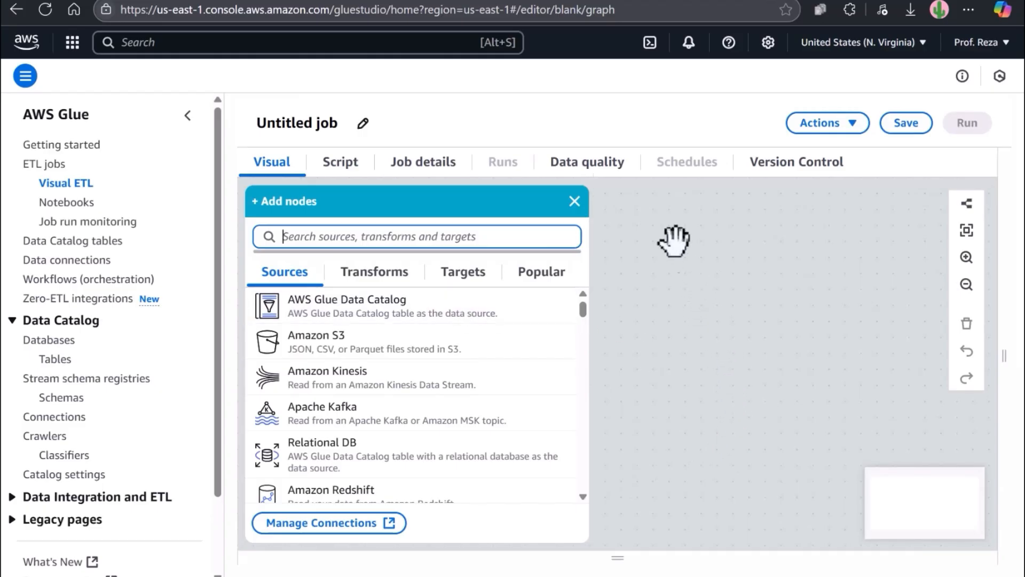
Step: Replace the 'Untitled job' title with processed-customers-job
click(304, 122)
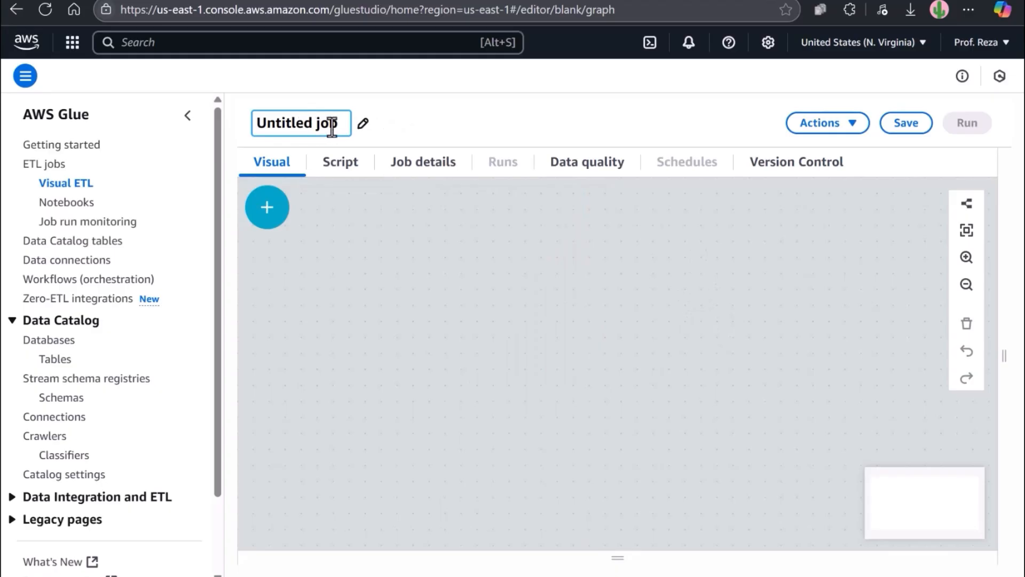
drag(342, 124, 242, 126)
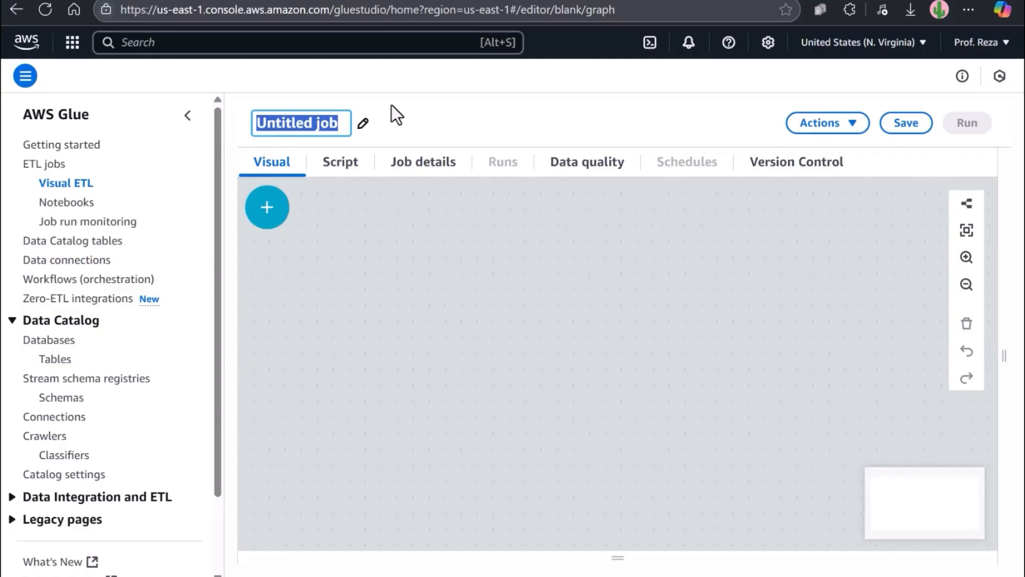
text(proce)
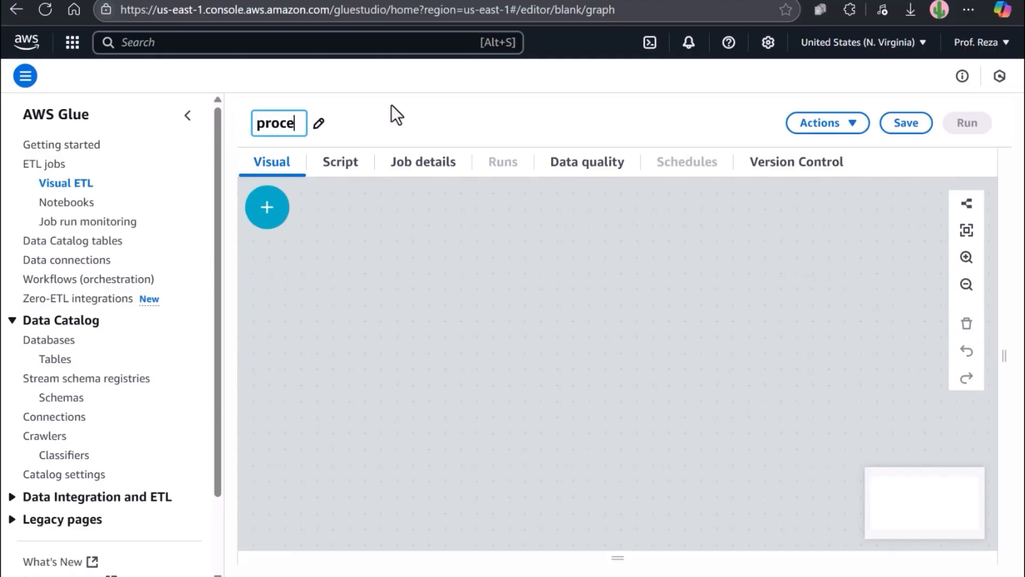
text(ssed-cus)
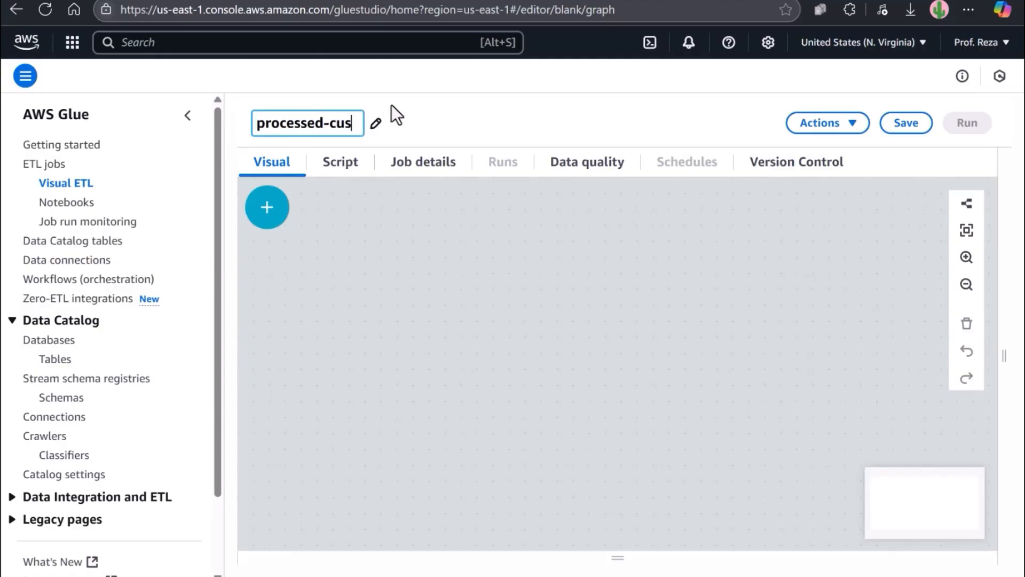
text(tomers)
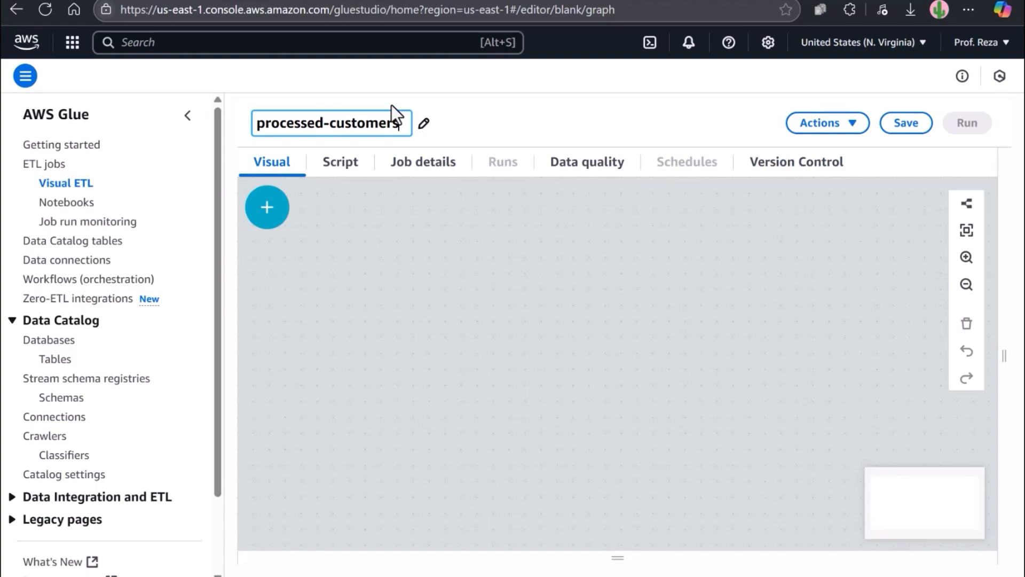
text(-job)
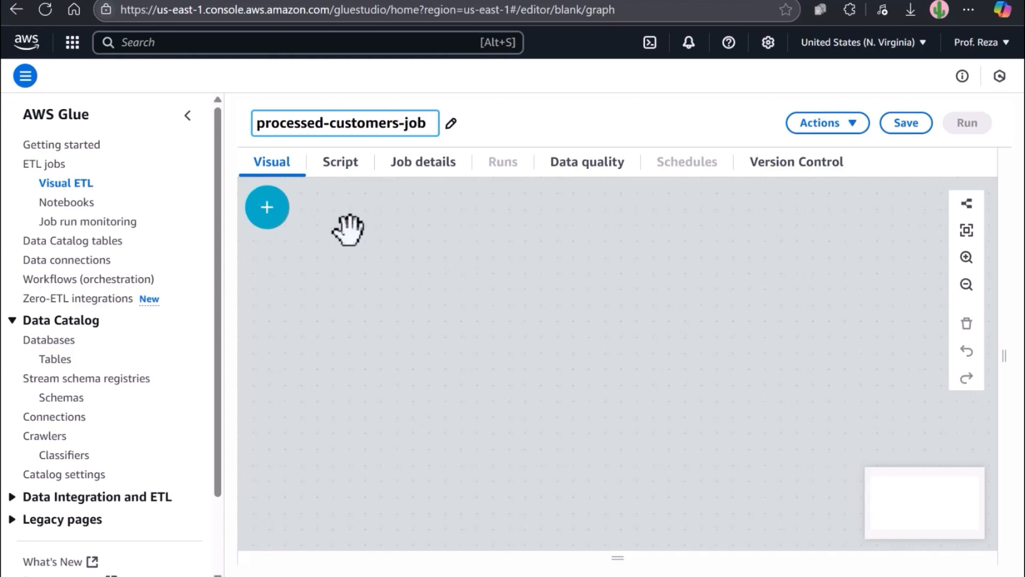
Step: In Job details, assign the second course IAM role to the job
click(420, 173)
scroll(444, 393, down, 2)
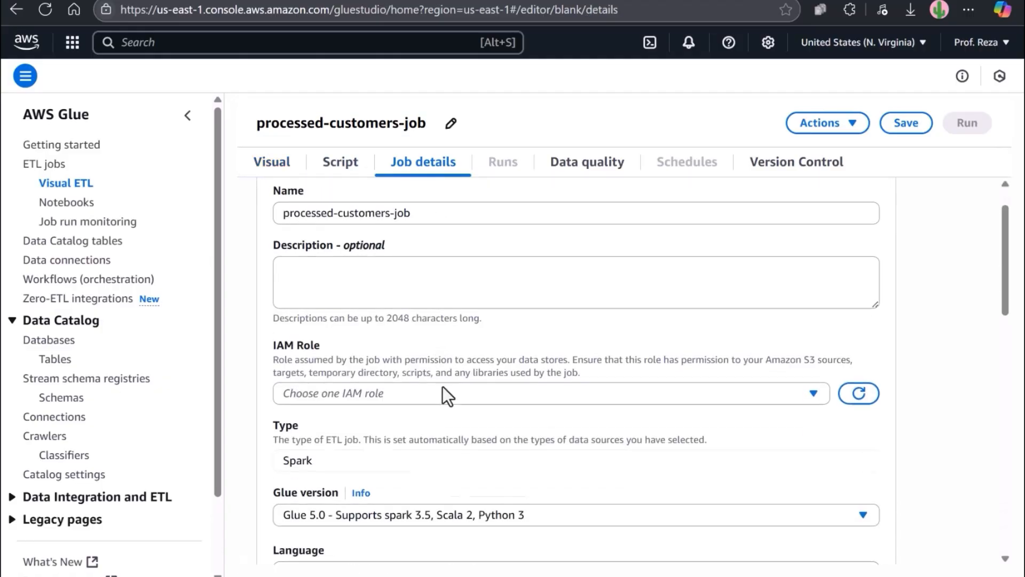
click(769, 361)
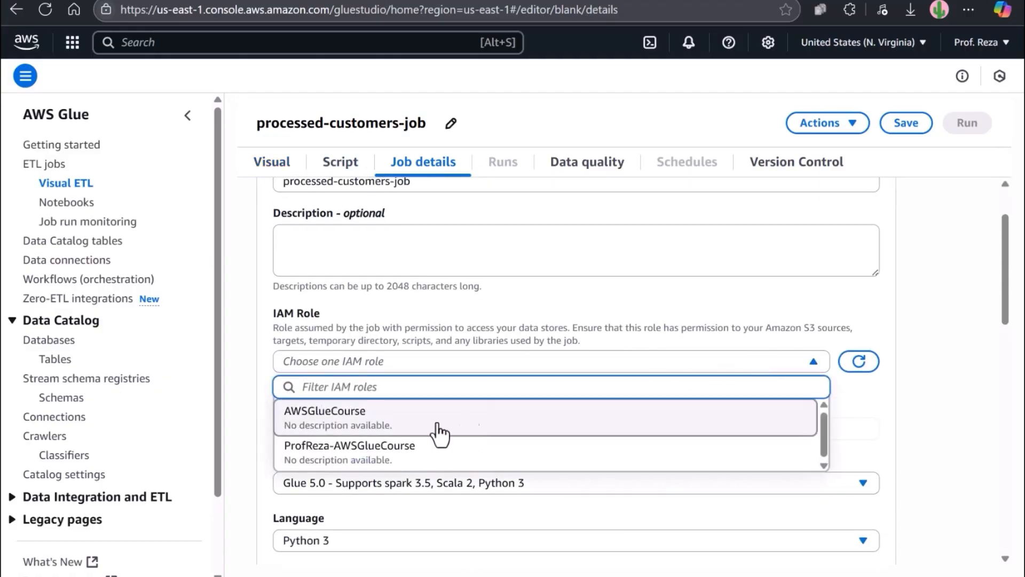
click(422, 453)
Step: Keep Glue 5.0, Python 3 and the G 1X worker type as the job settings
scroll(486, 419, down, 3)
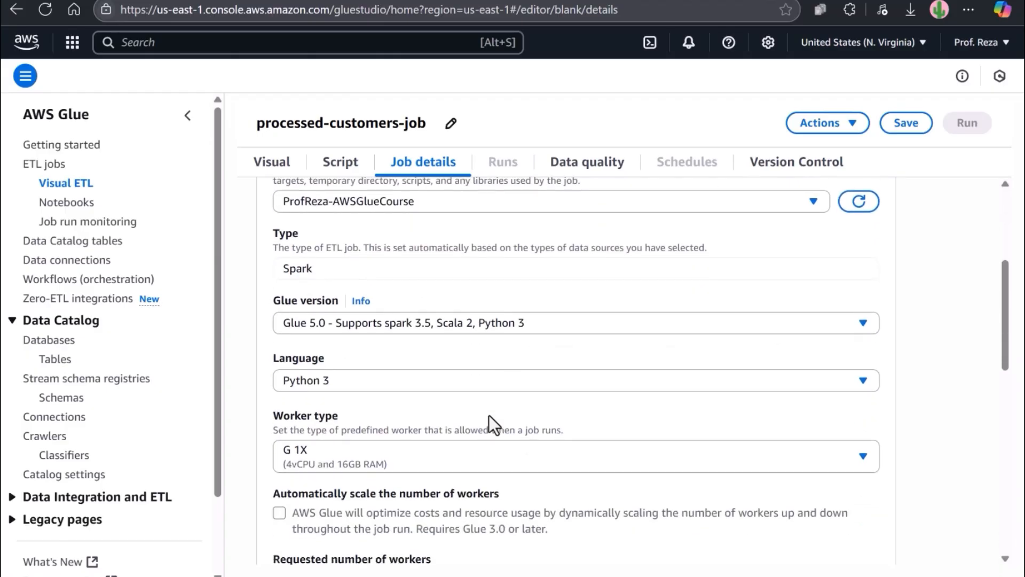
click(388, 322)
click(390, 323)
scroll(396, 332, down, 1)
scroll(396, 332, down, 1)
click(347, 300)
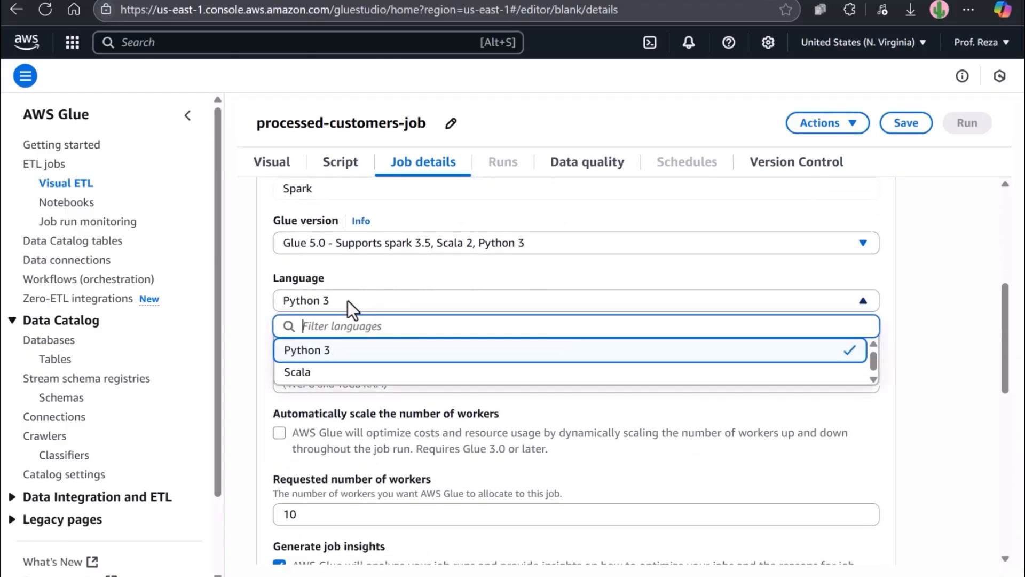
click(348, 300)
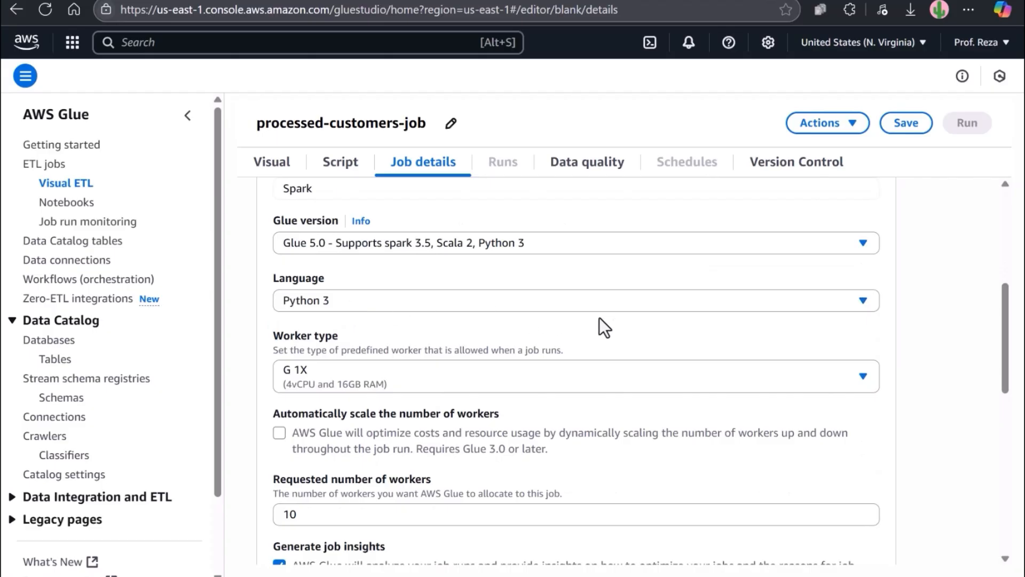
scroll(884, 329, down, 1)
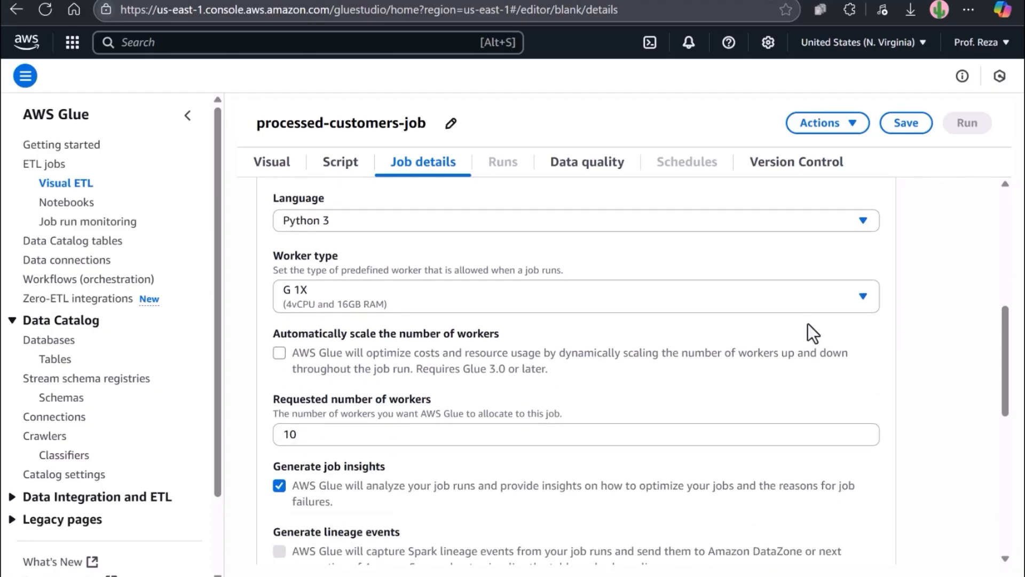
click(789, 307)
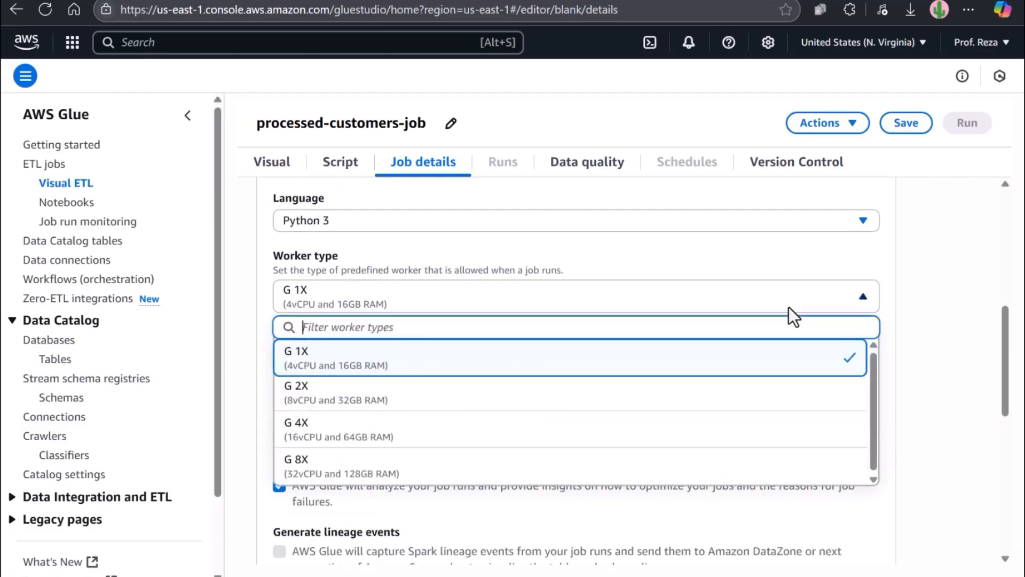
click(790, 308)
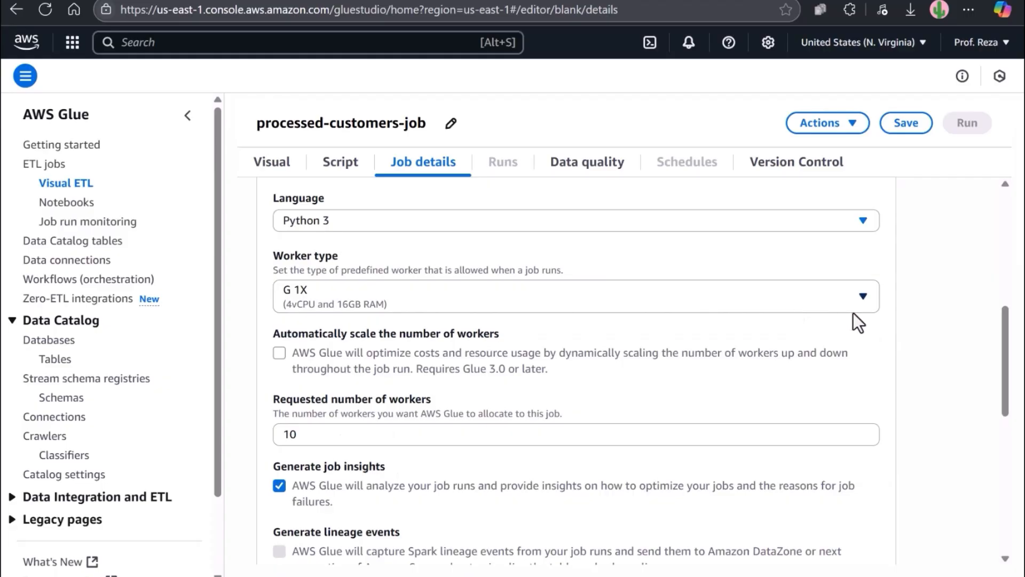
Step: Change Requested number of workers from 10 to 2
scroll(888, 335, down, 1)
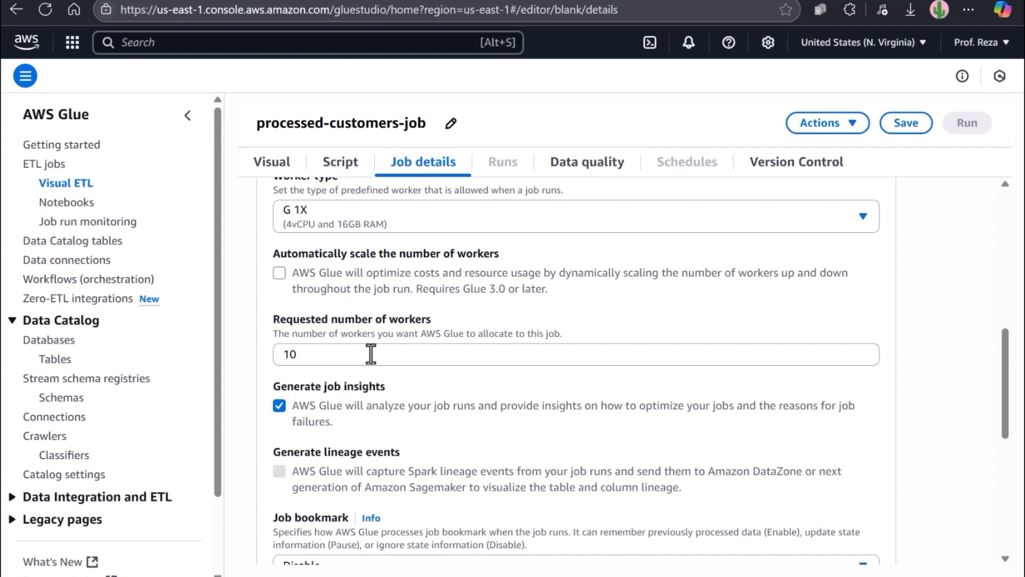
drag(371, 353, 271, 354)
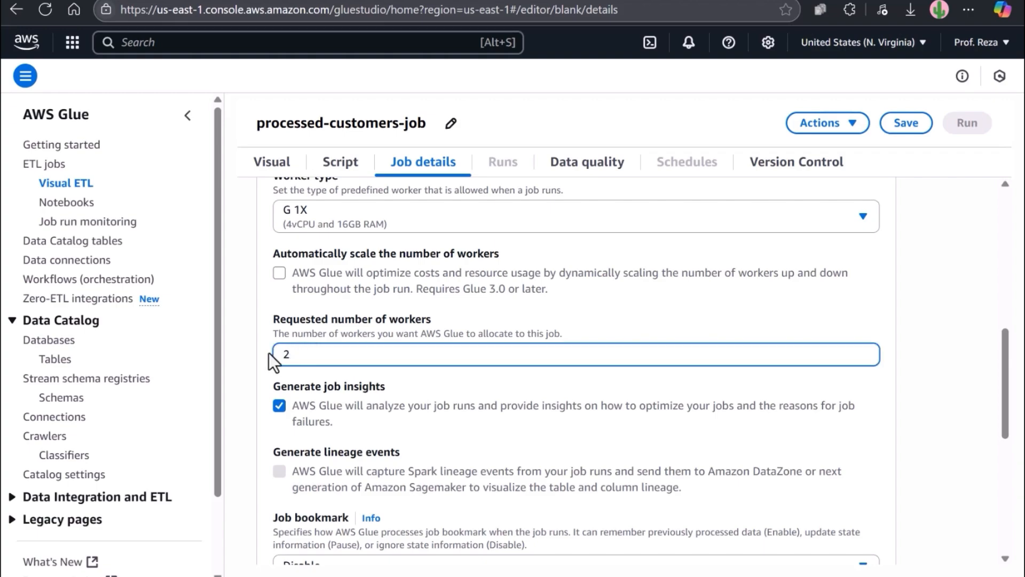
click(621, 339)
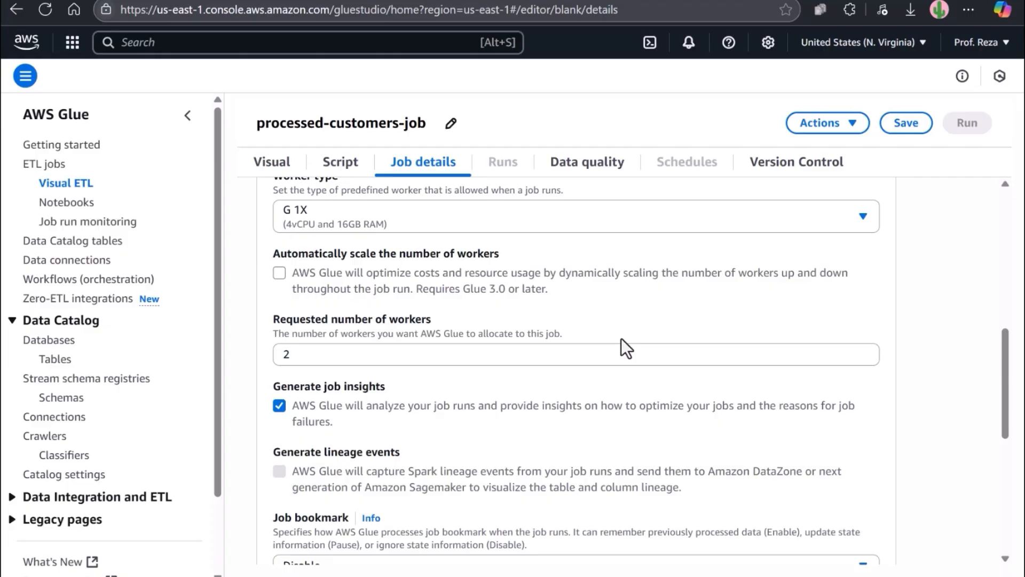
scroll(621, 338, down, 5)
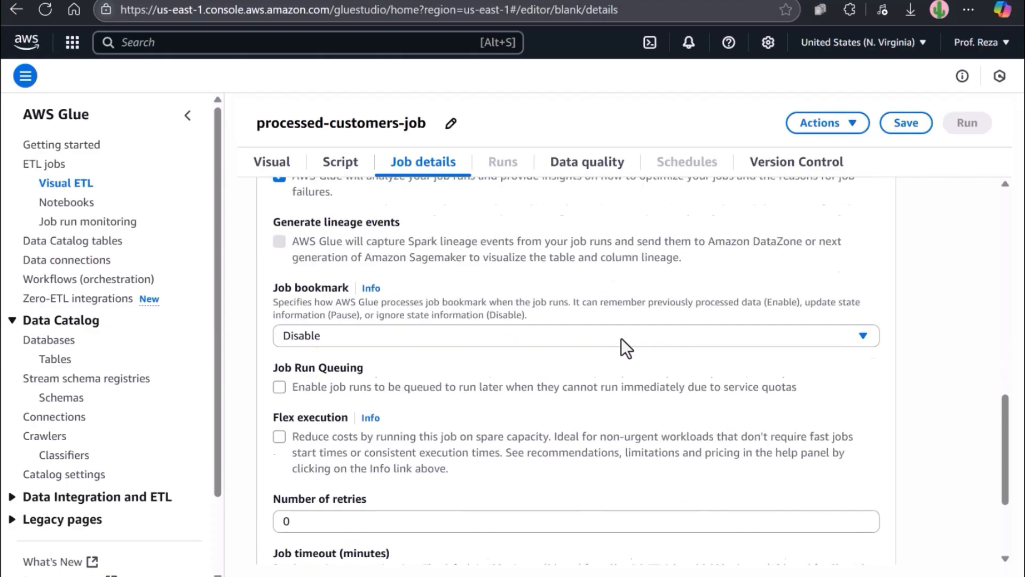
scroll(621, 338, down, 3)
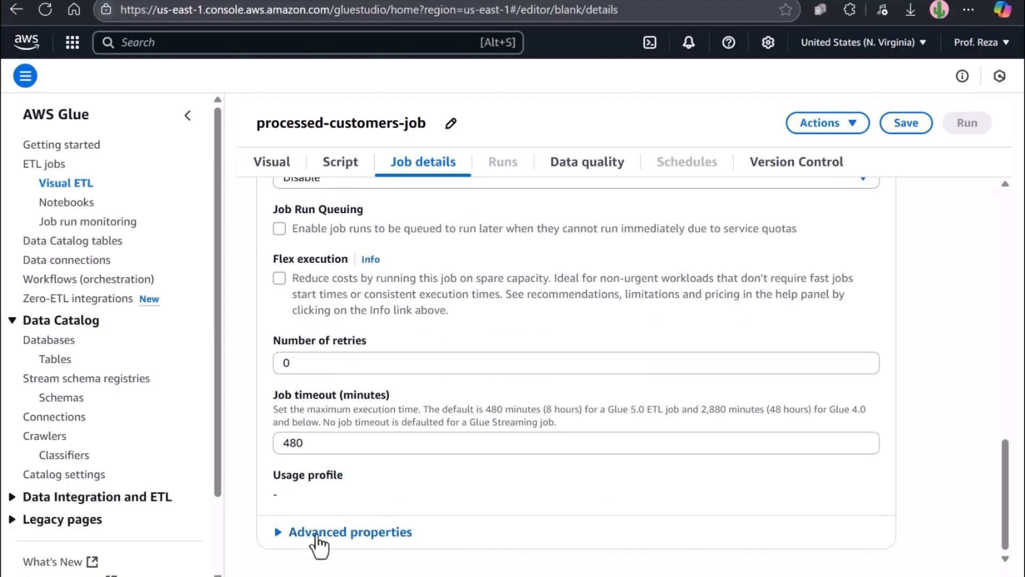
Step: Under Advanced properties, set the script path to the course bucket's scriptLocation/ folder
click(314, 534)
scroll(408, 491, down, 5)
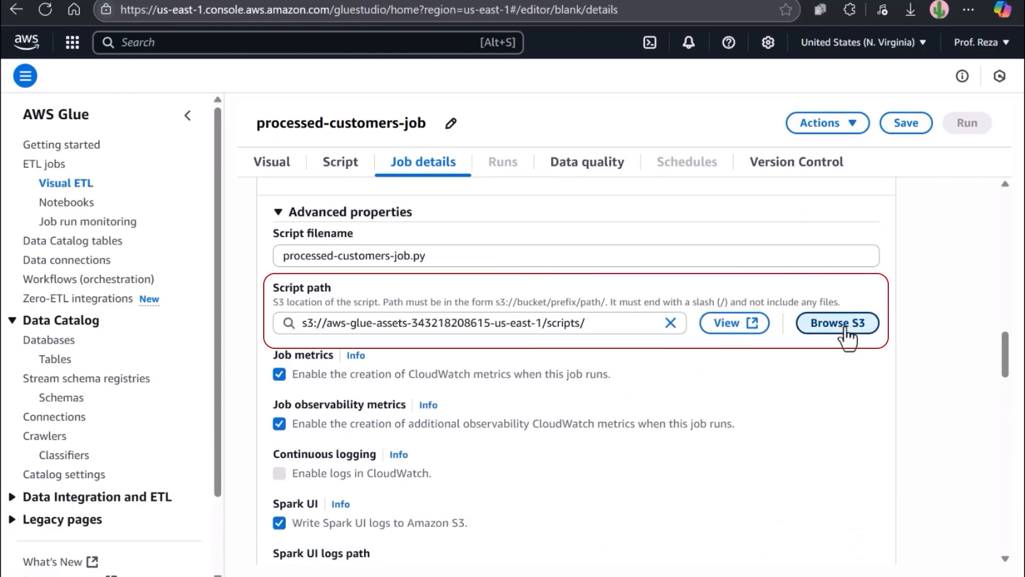
click(838, 323)
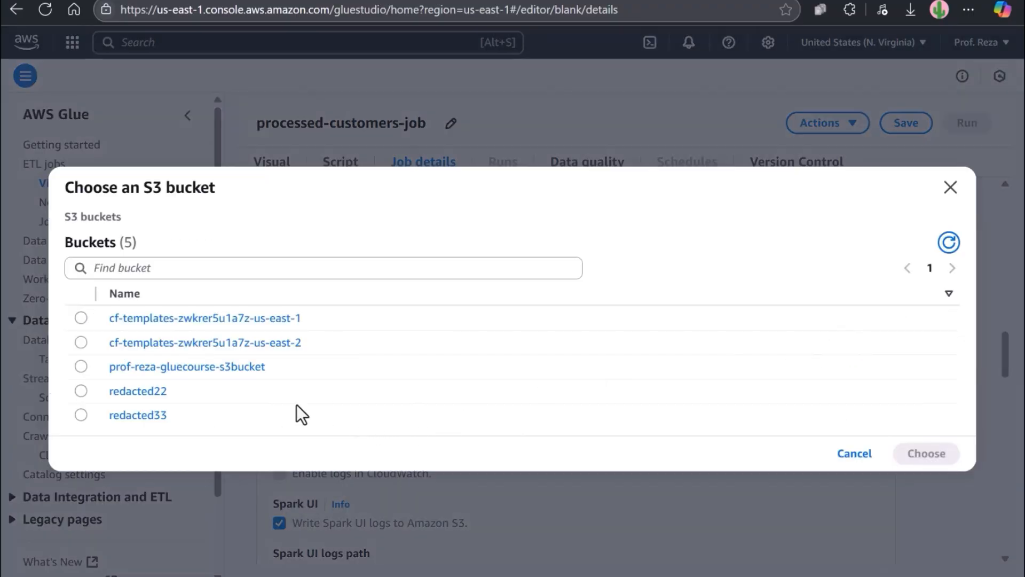
click(223, 368)
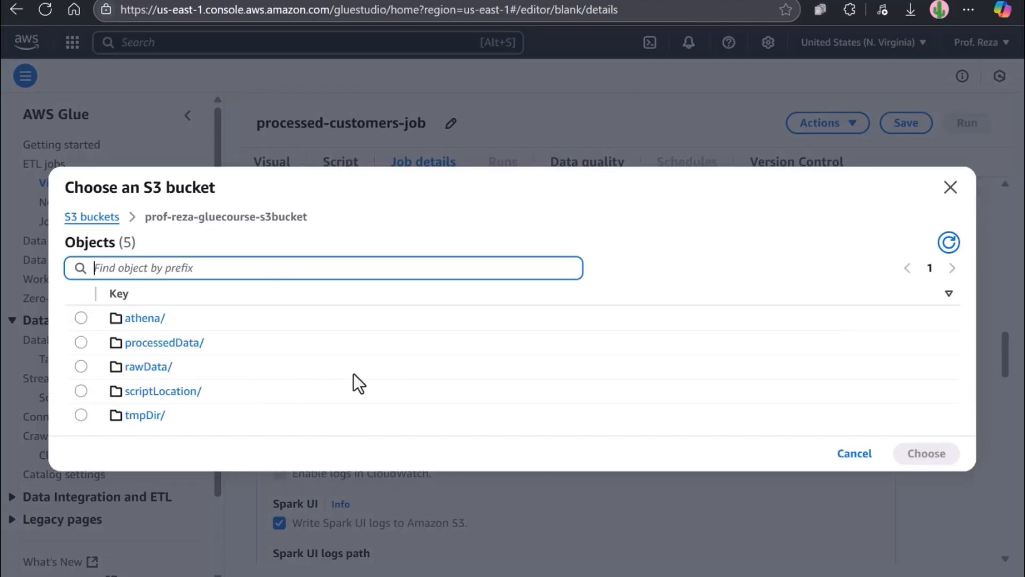
click(91, 396)
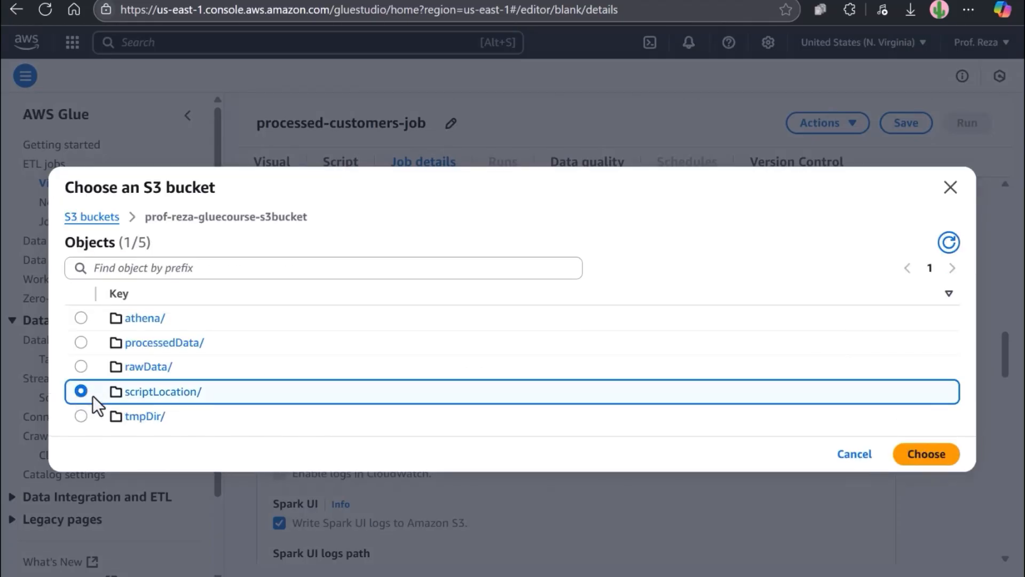
click(938, 455)
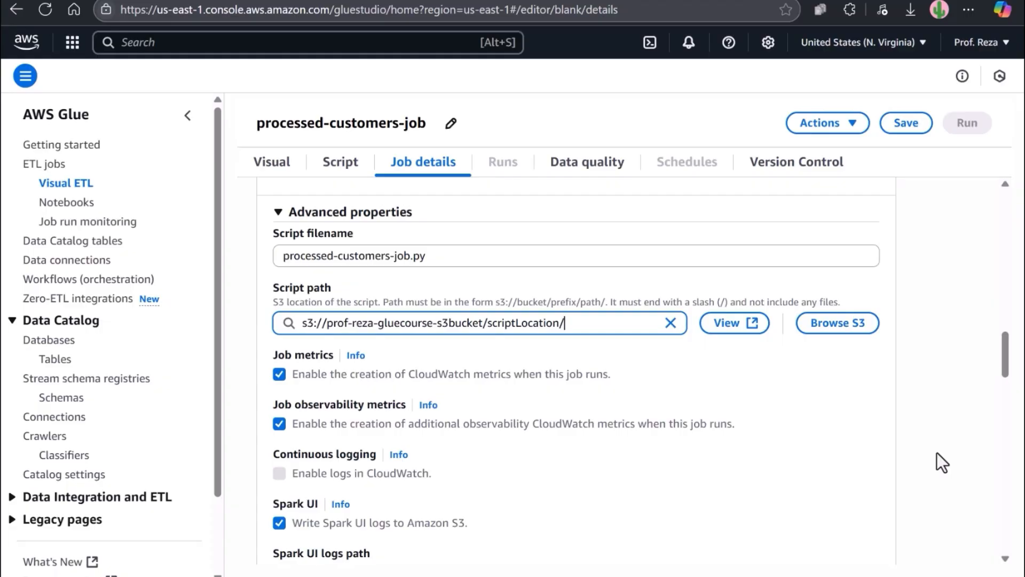
Step: Set the Spark UI logs path to tmpDir/logs in the course S3 bucket
scroll(936, 453, down, 4)
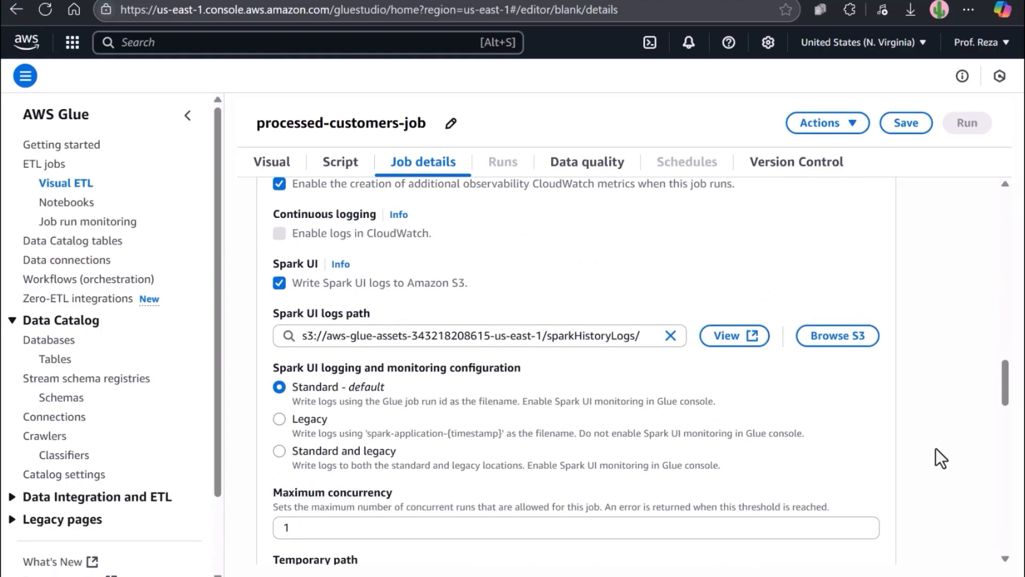
double_click(606, 337)
click(606, 337)
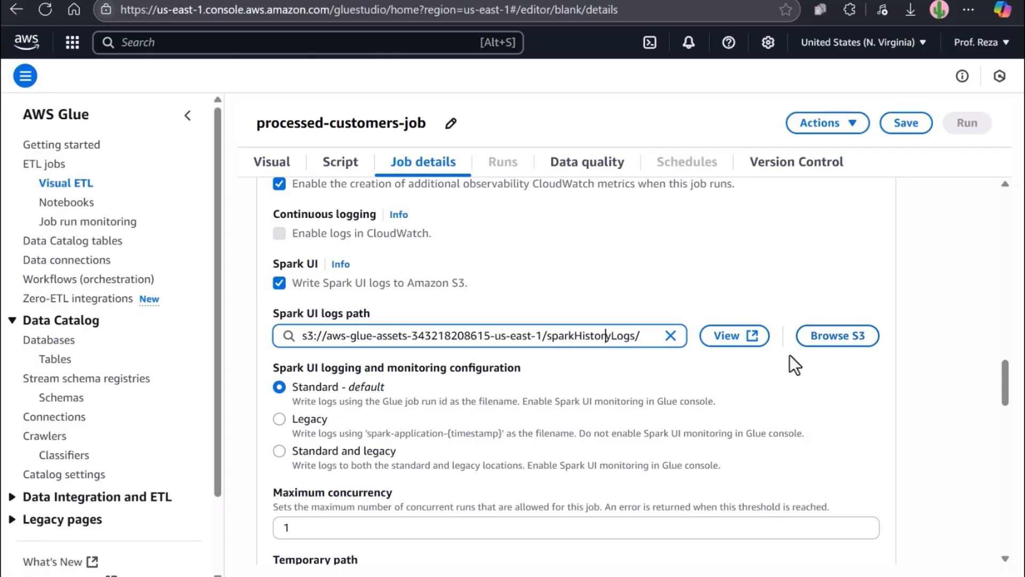
click(816, 345)
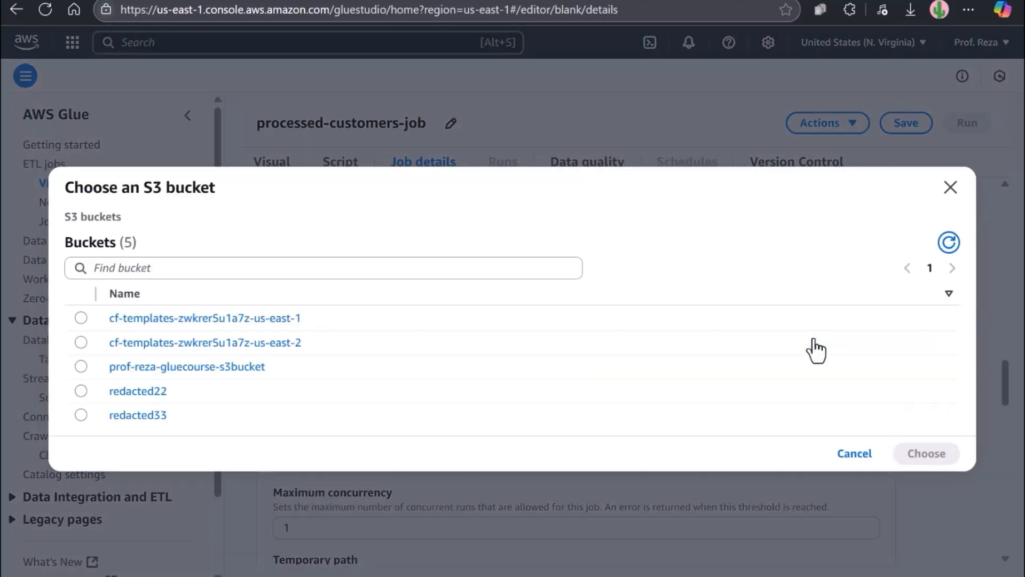
click(240, 367)
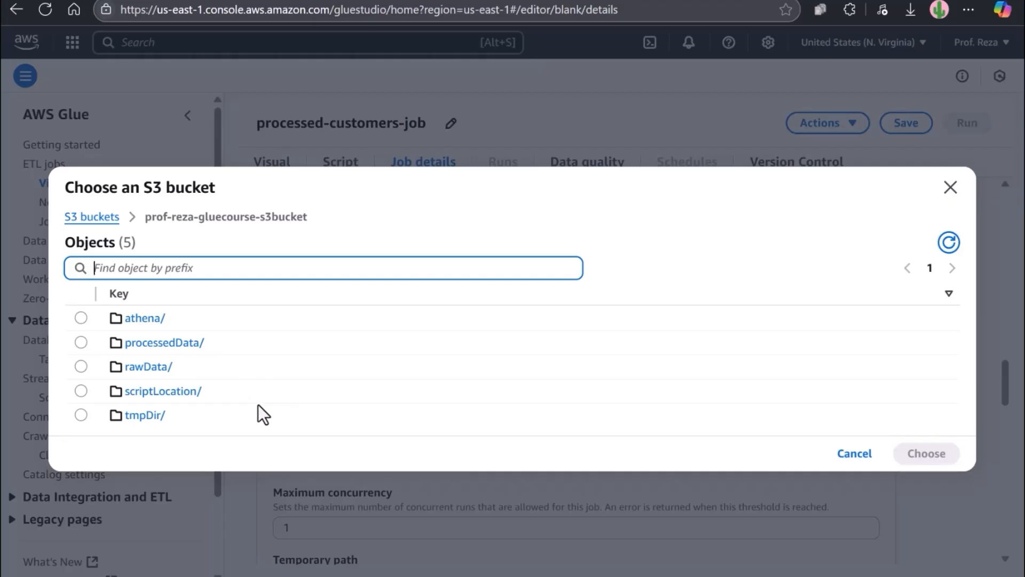
click(81, 416)
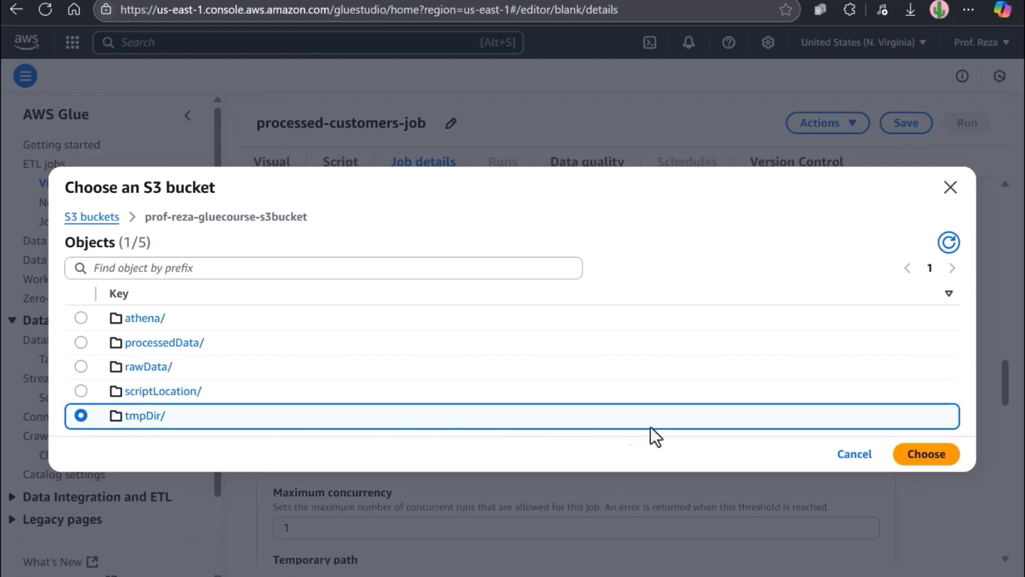
click(923, 457)
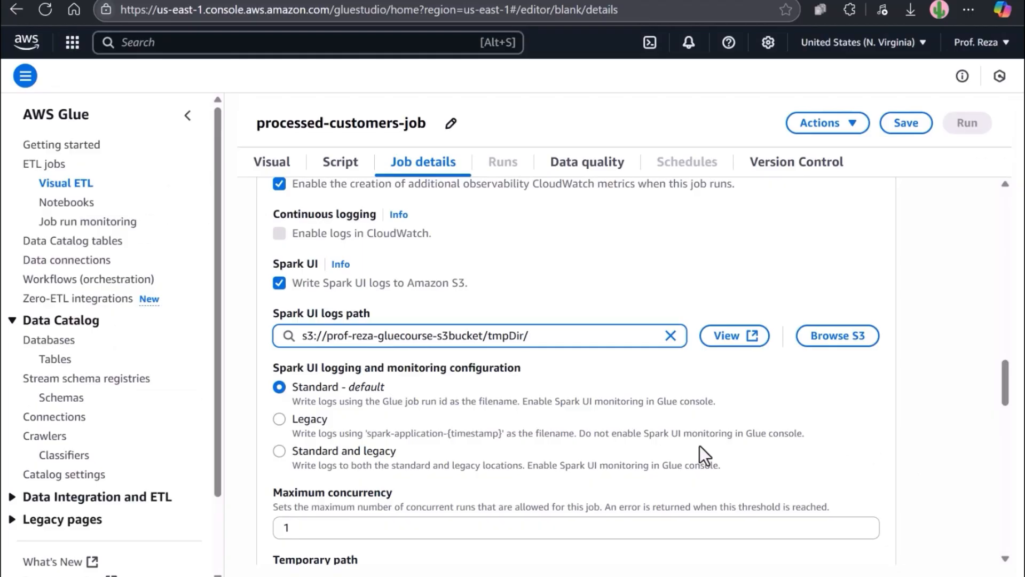
text(logs)
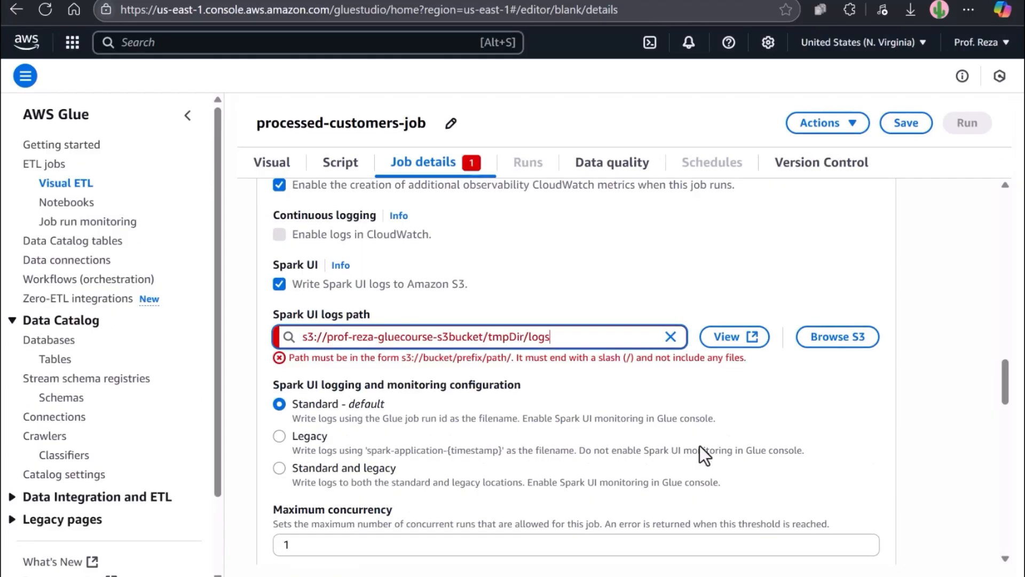
click(764, 381)
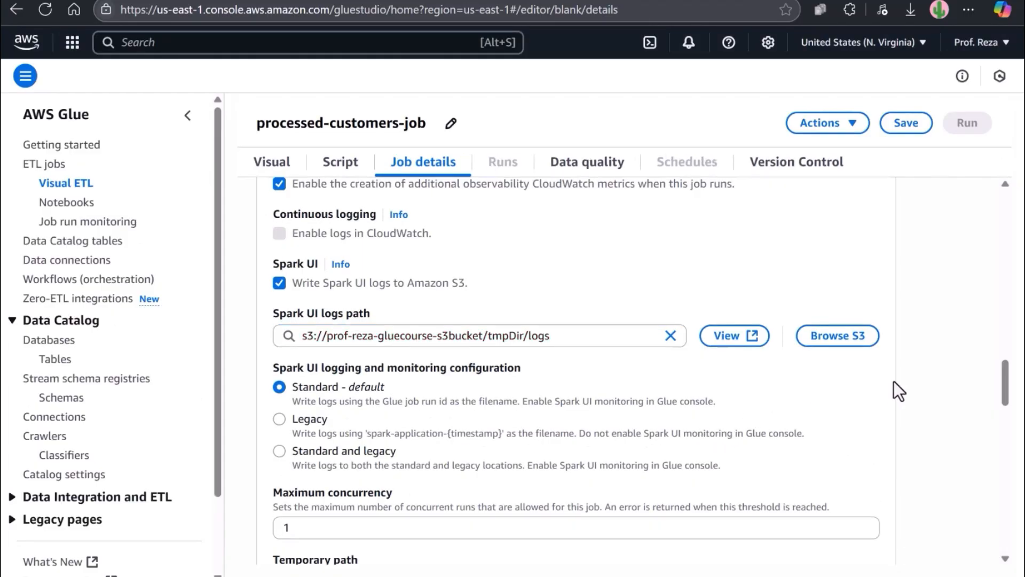
scroll(901, 384, down, 3)
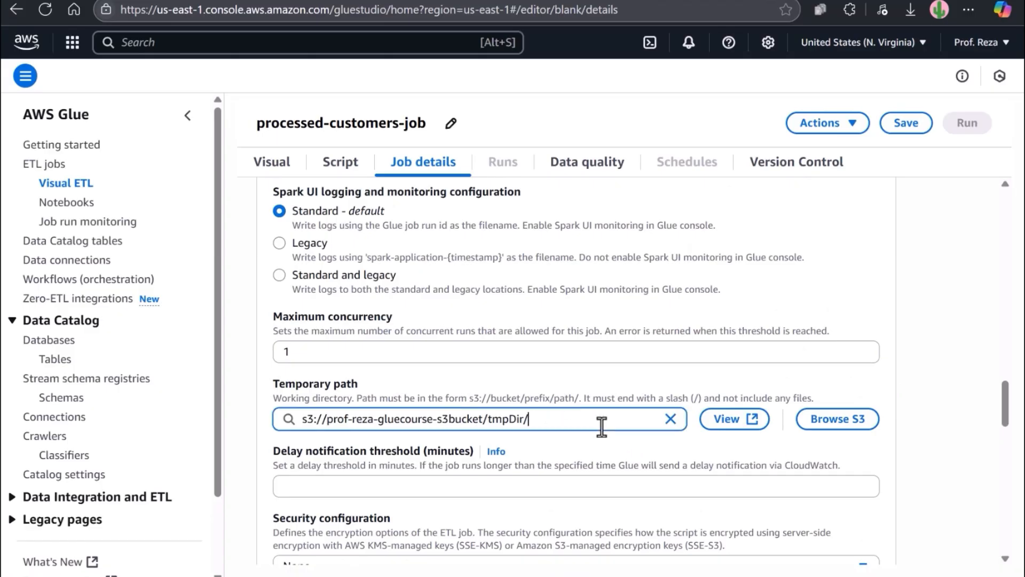
scroll(898, 466, down, 5)
scroll(899, 466, down, 10)
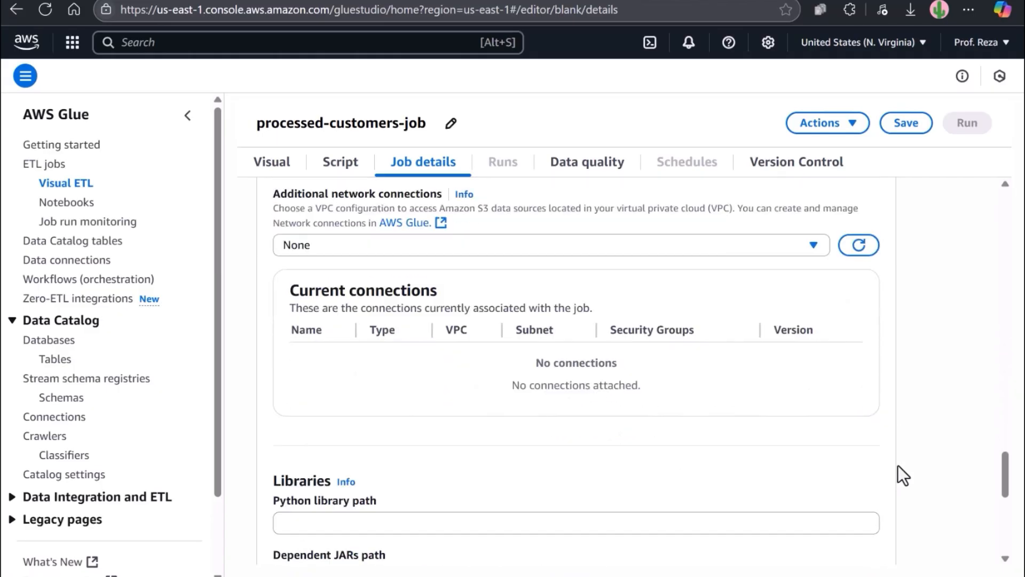
Step: On the Visual canvas, add an AWS Glue Data Catalog source node
click(266, 169)
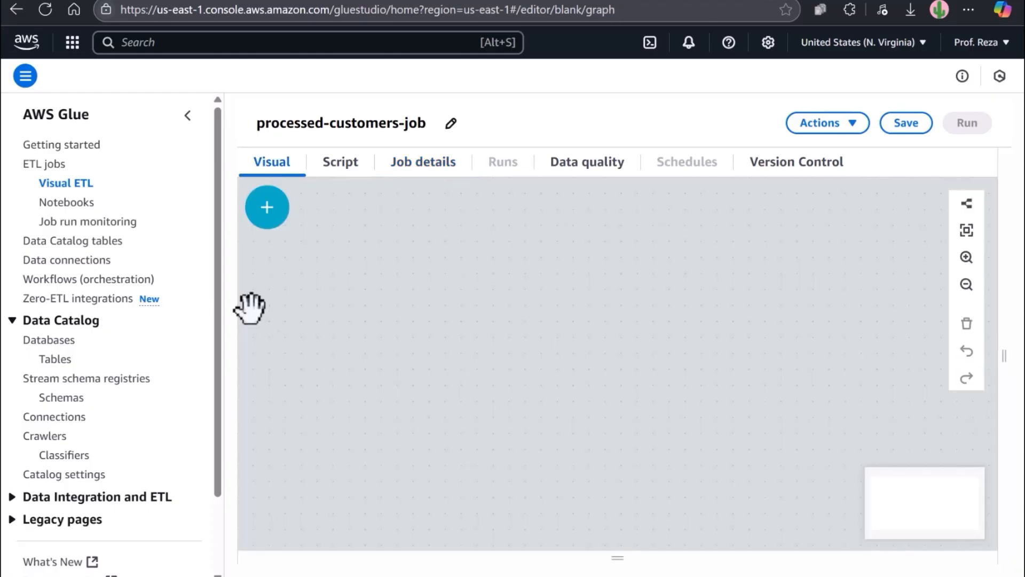
click(273, 214)
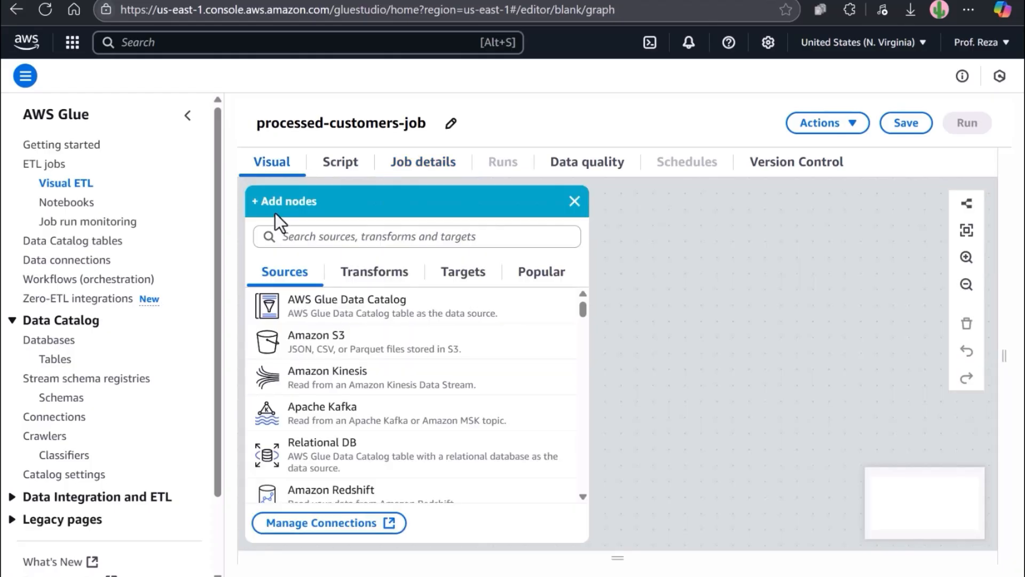
click(358, 323)
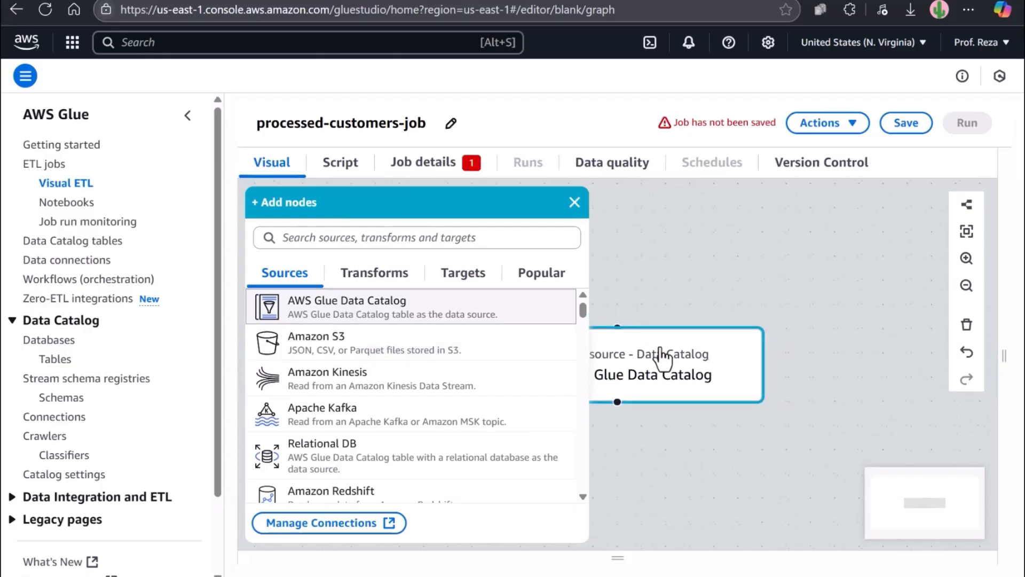
click(657, 375)
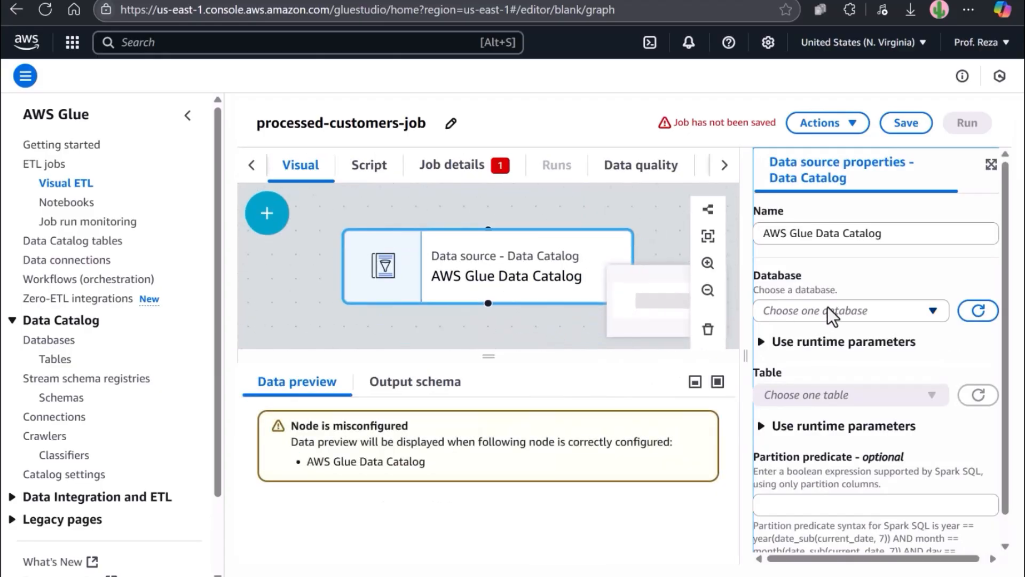
Step: Set the source's Database to raw_data and Table to customers_csv
click(834, 311)
click(812, 384)
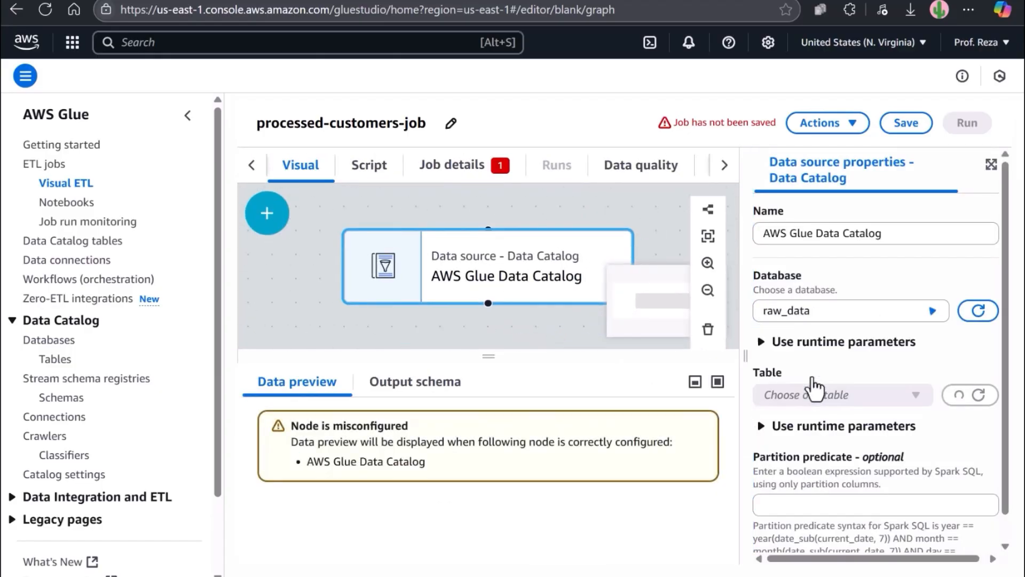
scroll(838, 367, down, 1)
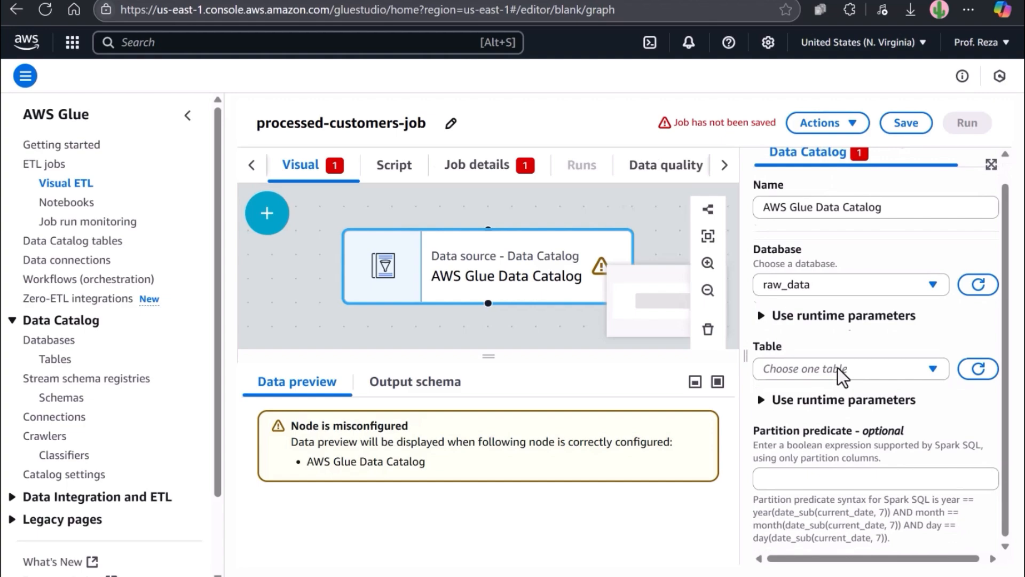
click(875, 371)
click(816, 420)
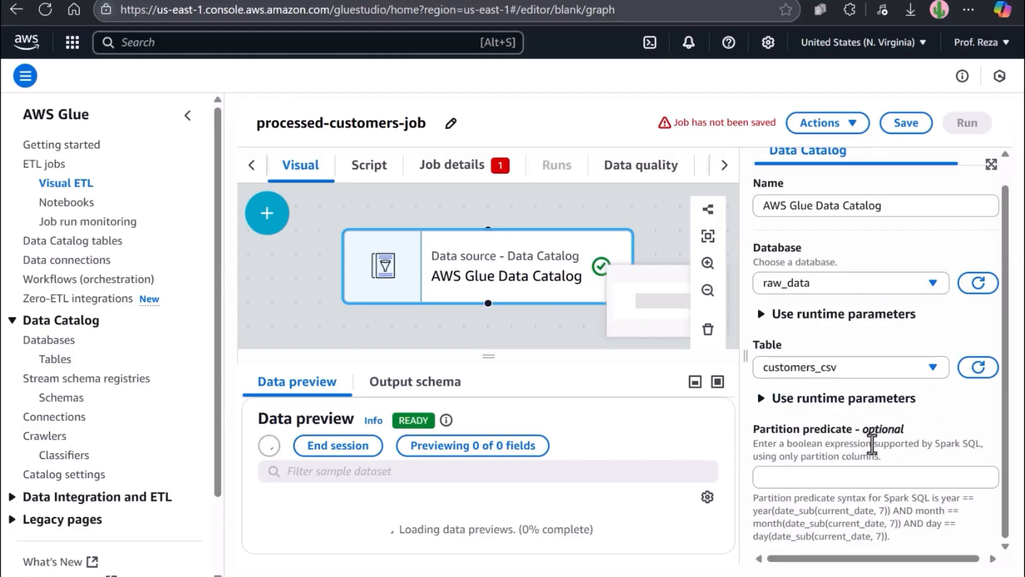
Step: Expand the table's runtime parameters and zoom out to reframe the job graph
click(762, 402)
scroll(793, 410, down, 2)
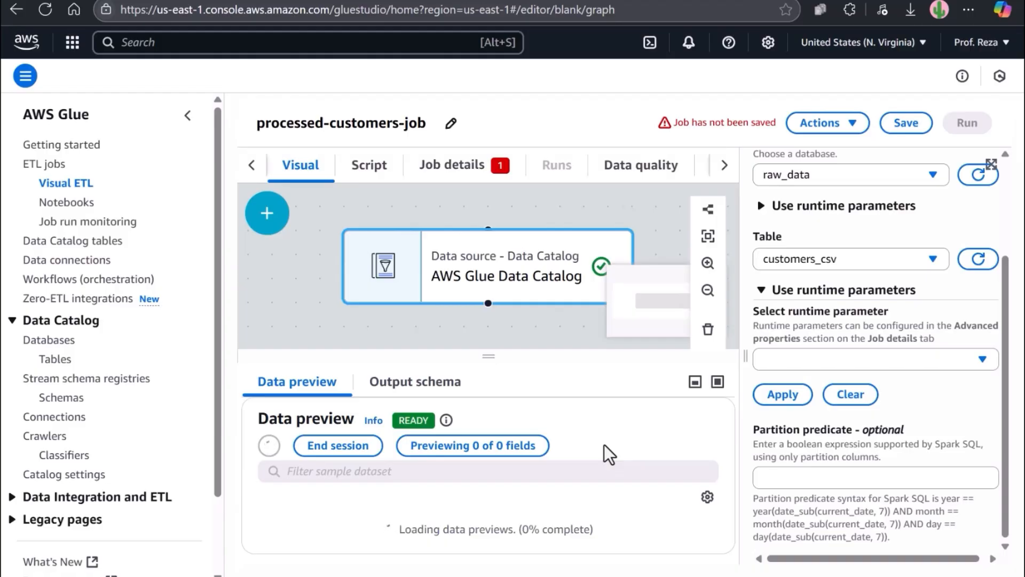
click(708, 290)
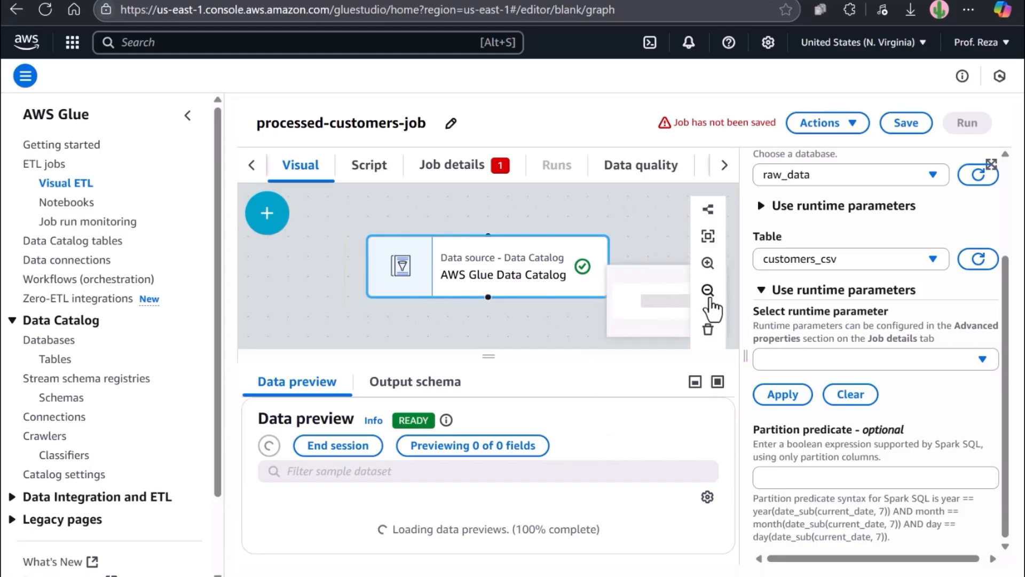
click(708, 290)
drag(515, 309, 497, 284)
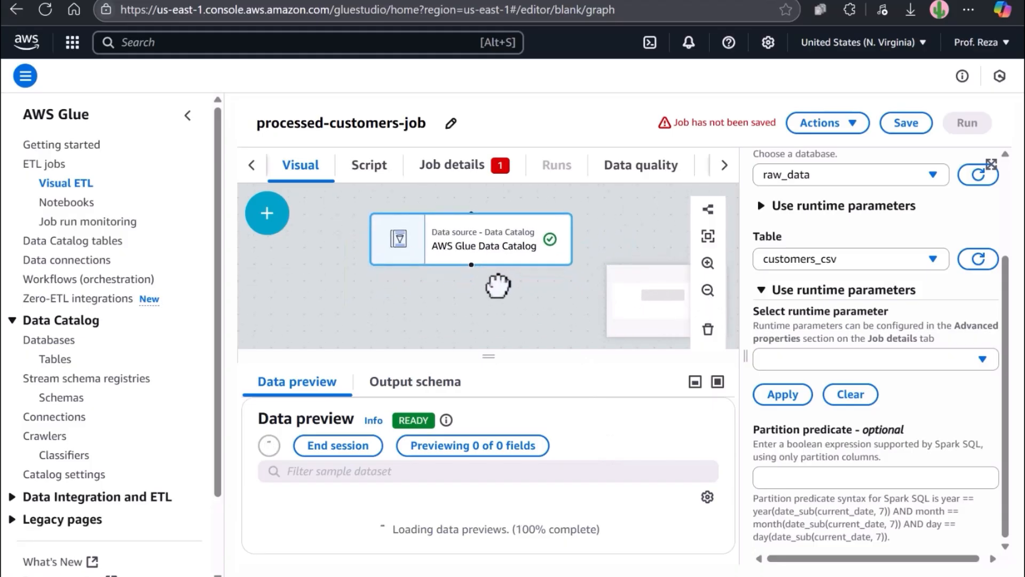
scroll(535, 448, down, 1)
drag(490, 358, 491, 343)
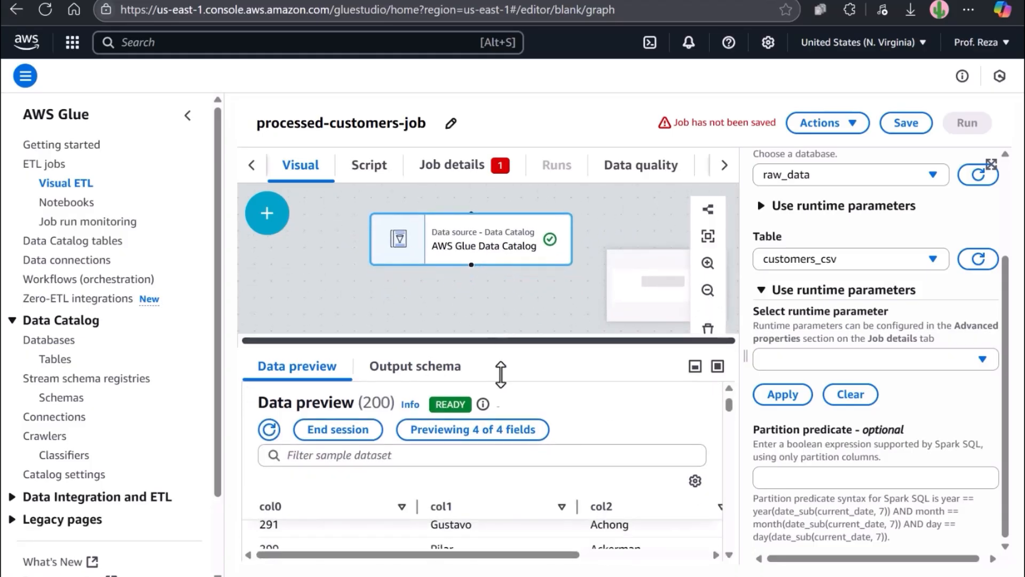
scroll(463, 539, up, 1)
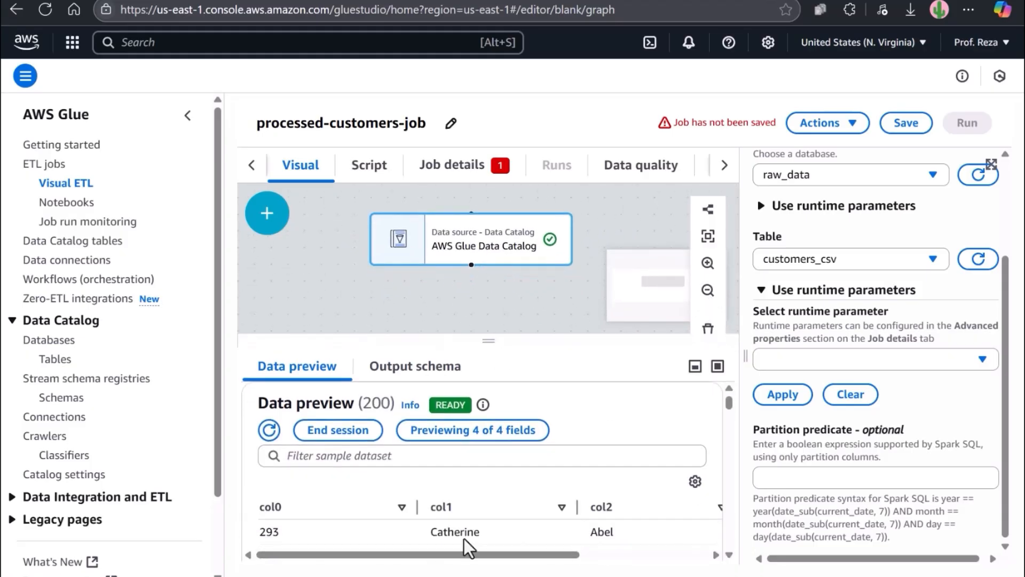
Step: Add an Add Current Timestamp transform with column name processed-timestamp
click(268, 212)
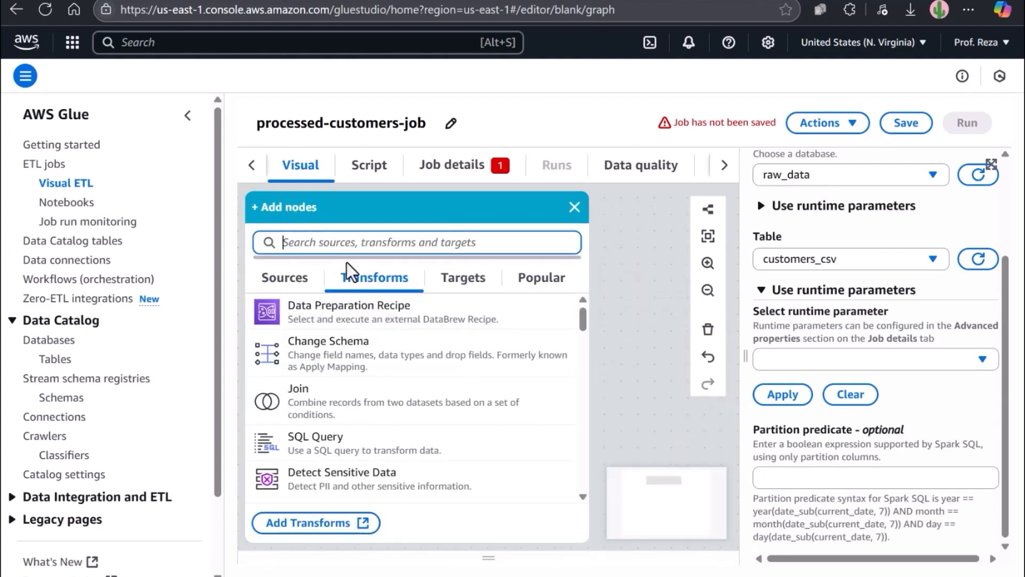
text(add cur)
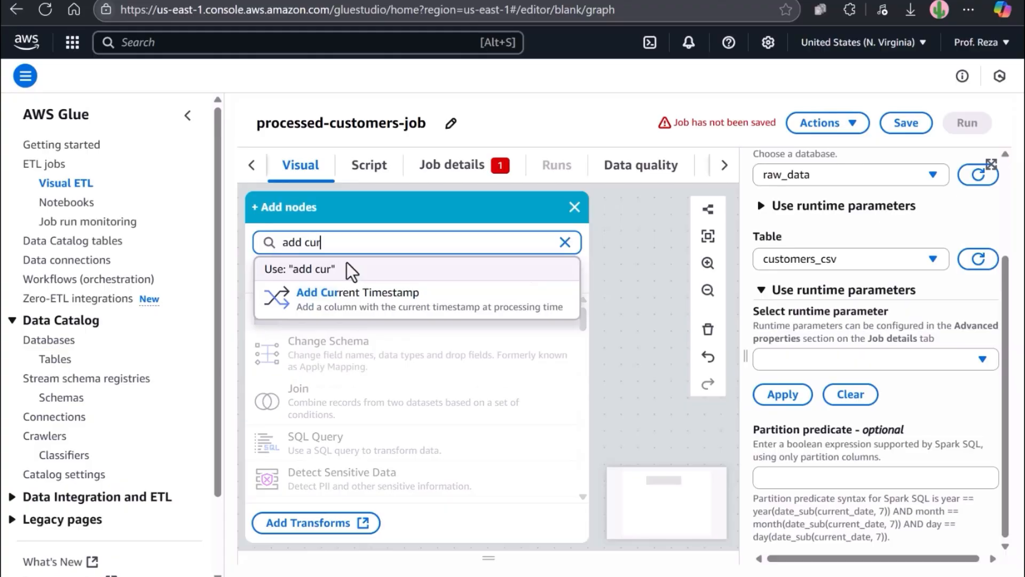
text(r)
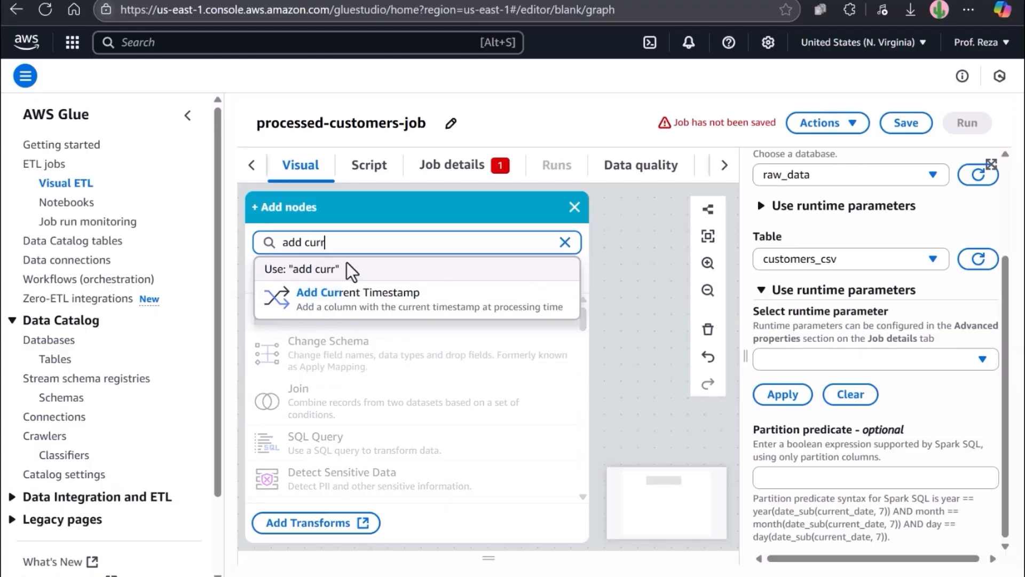
click(394, 312)
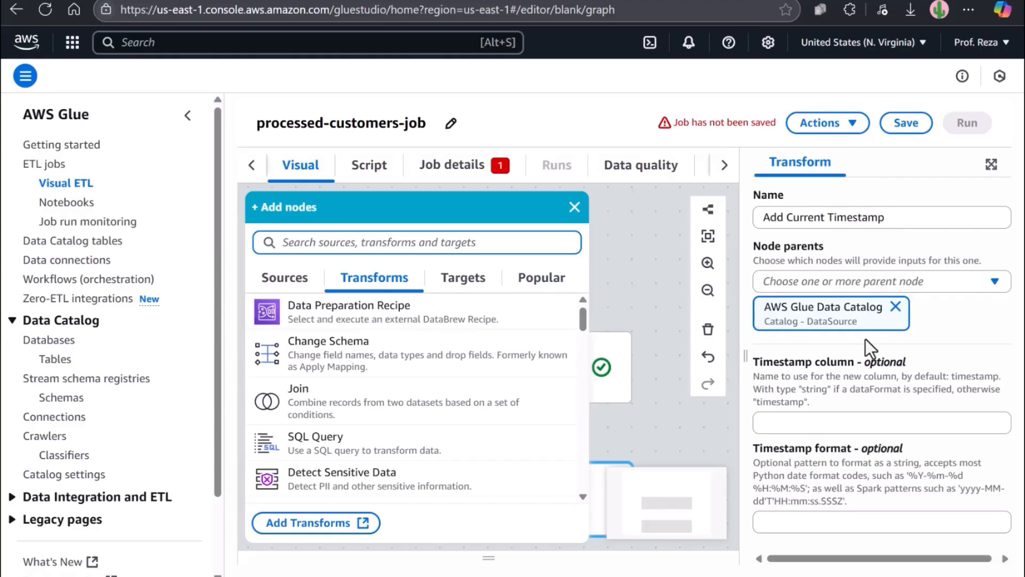
click(858, 426)
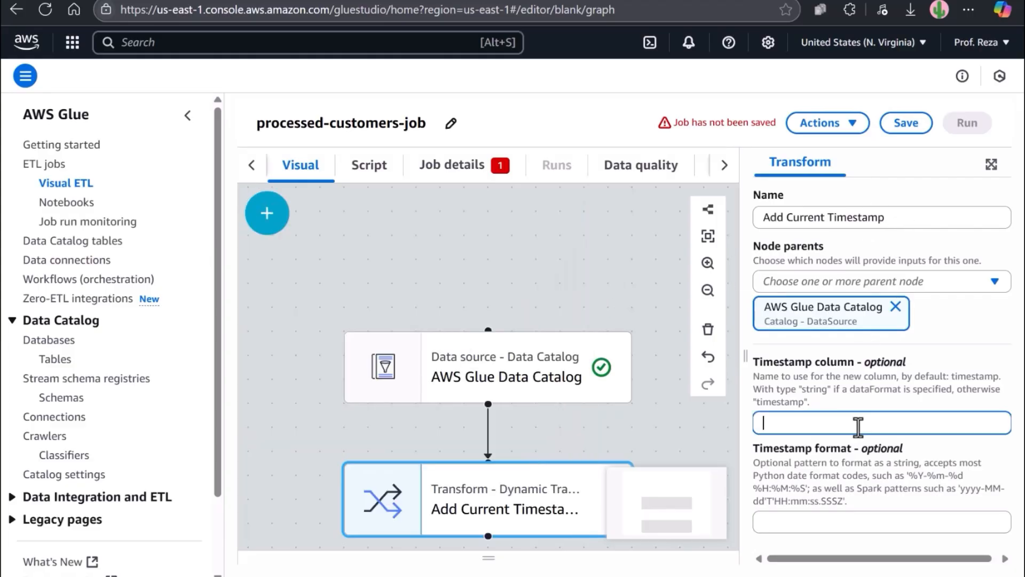
text(processed-timestamp)
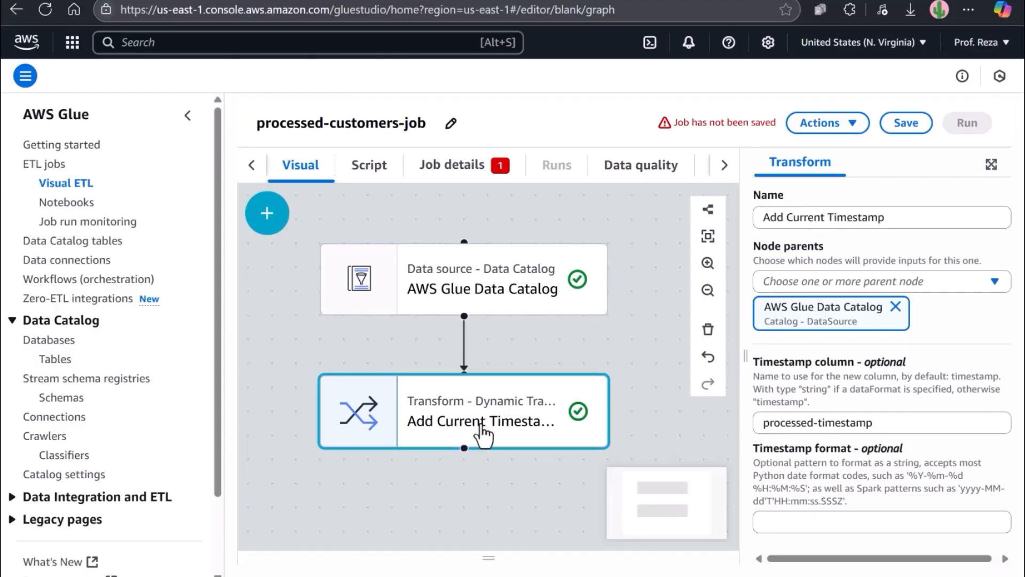
scroll(481, 427, down, 3)
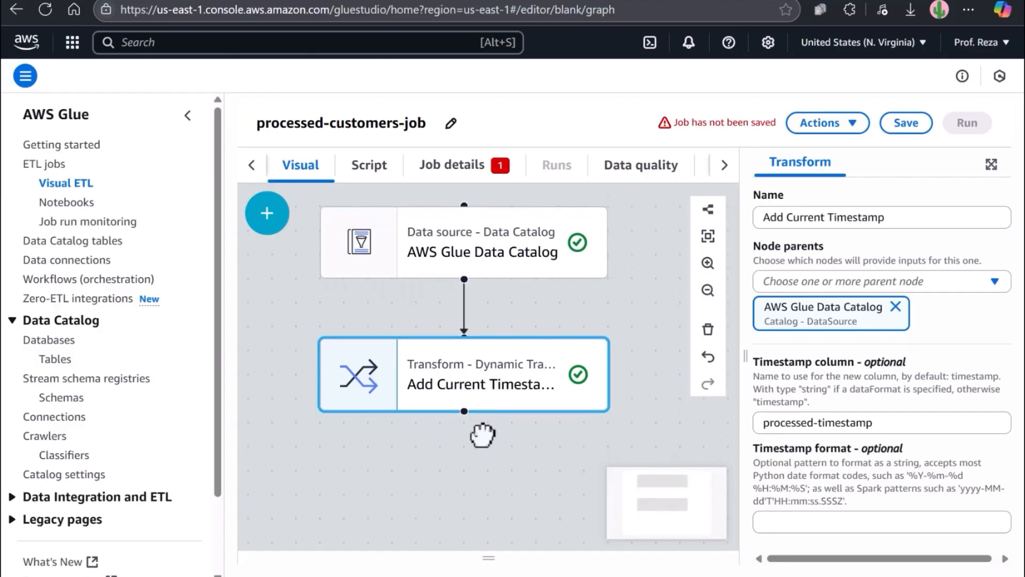
Step: Add an Amazon S3 target node, keeping Parquet format and Snappy compression
click(267, 211)
click(462, 280)
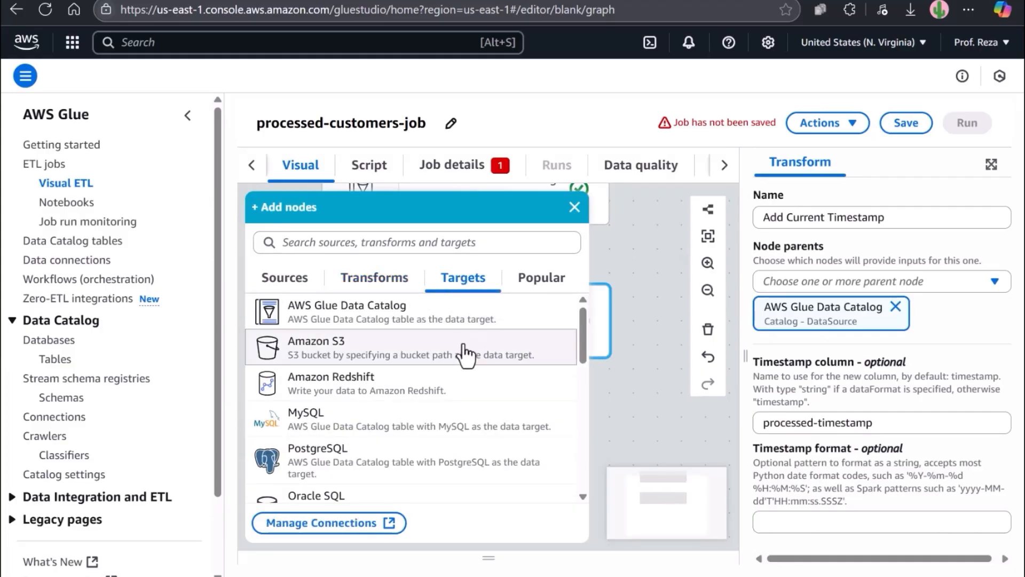
click(386, 361)
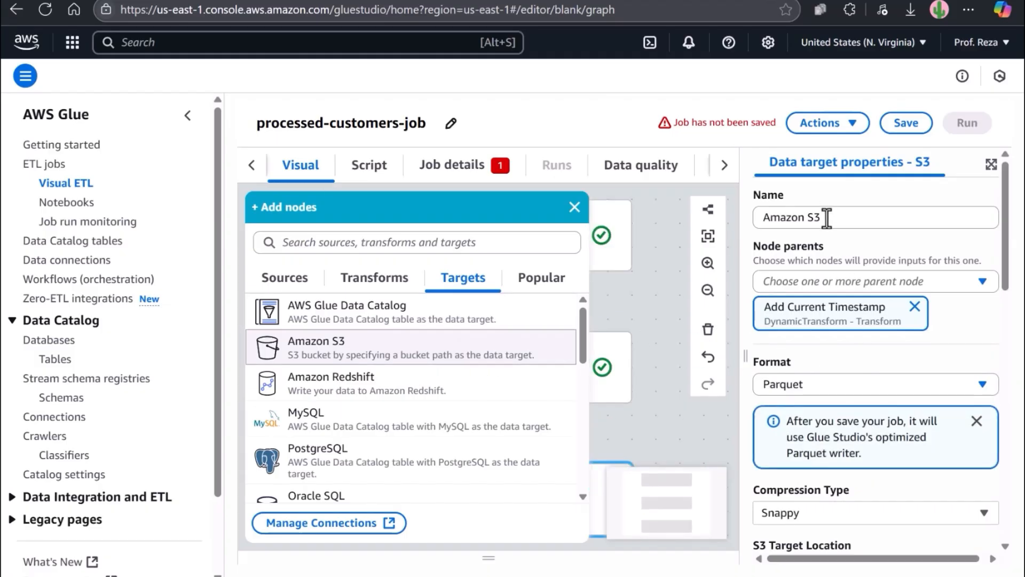
click(825, 383)
click(831, 385)
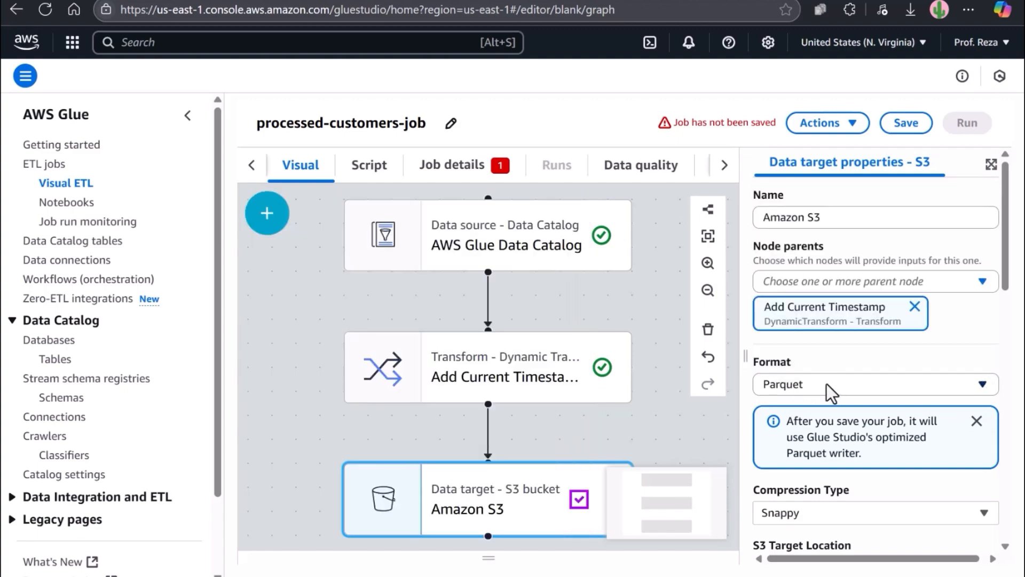
scroll(826, 383, down, 1)
scroll(877, 400, down, 1)
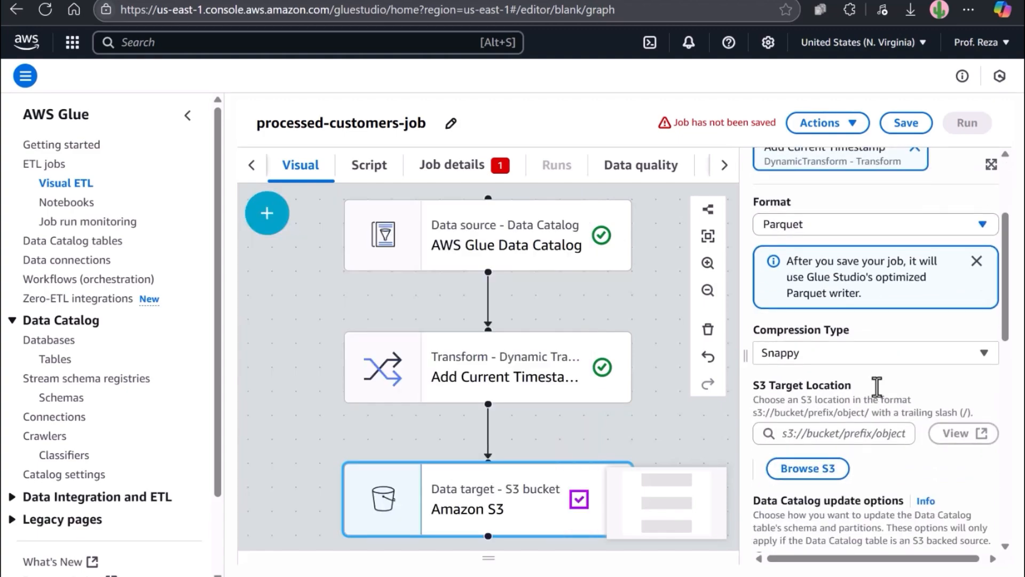
click(847, 356)
click(835, 364)
scroll(895, 364, down, 1)
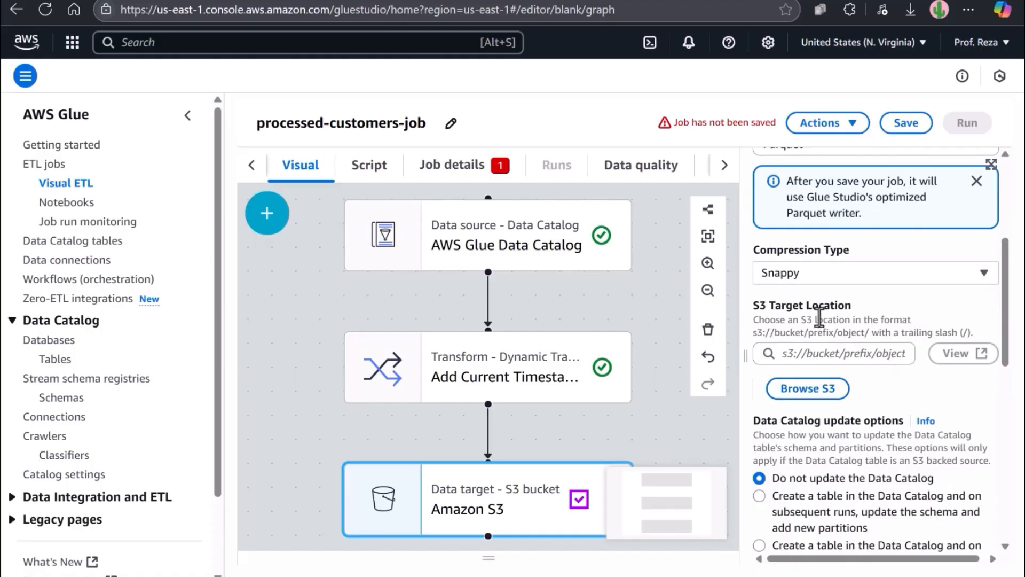
Step: Set the S3 target location to the course bucket's processedData/ folder
click(808, 390)
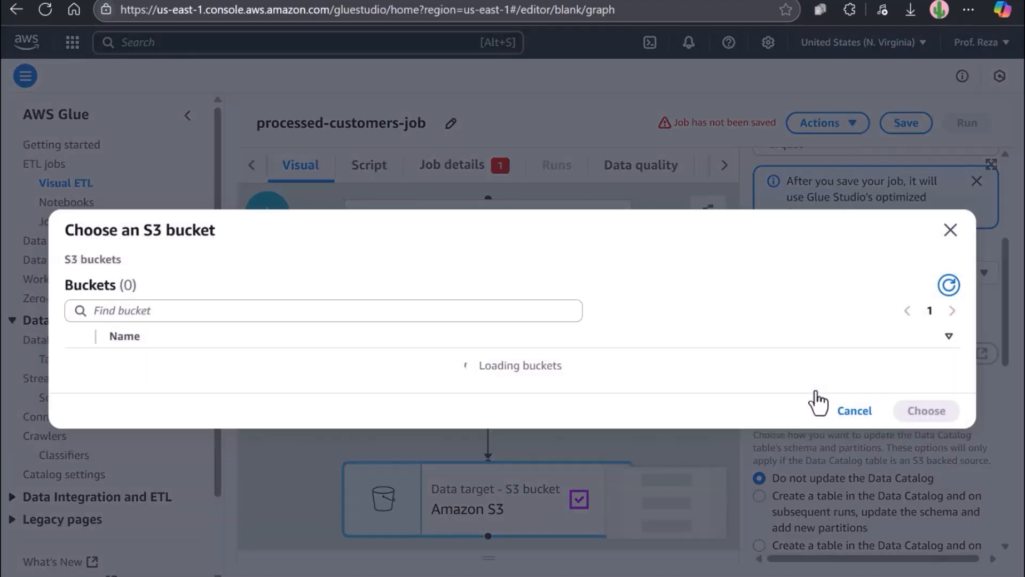
click(230, 367)
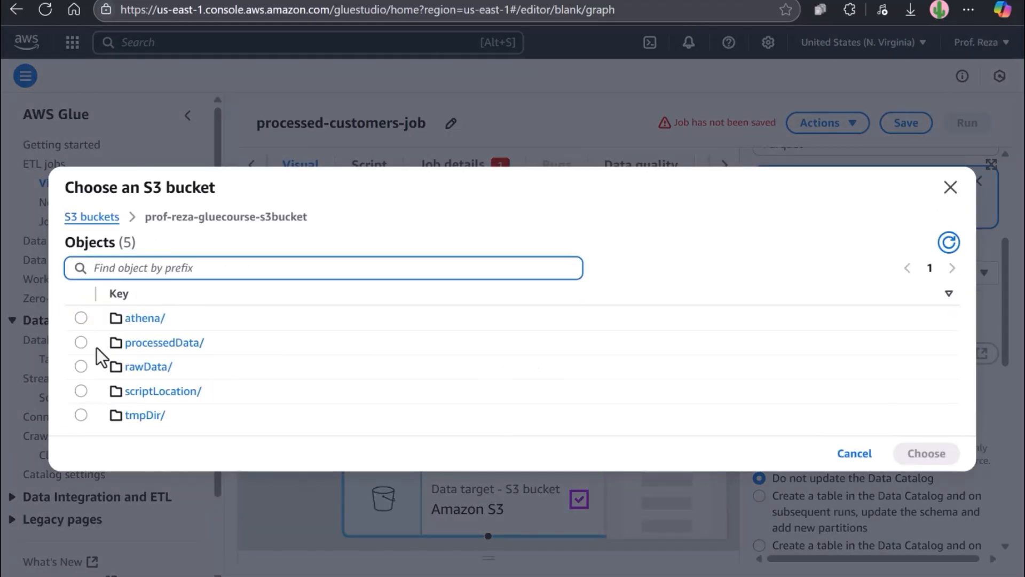
click(82, 343)
click(926, 454)
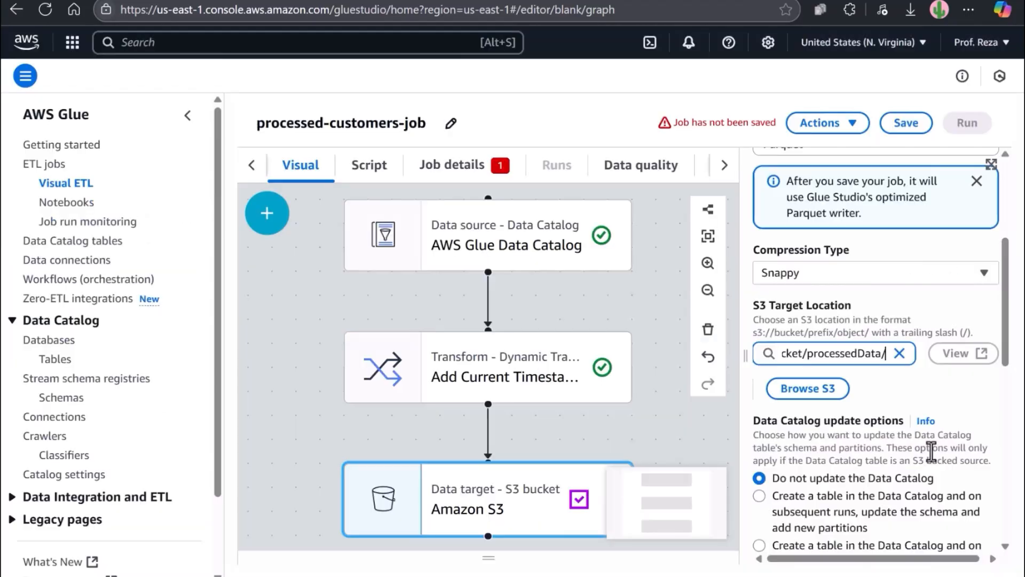
scroll(867, 408, down, 3)
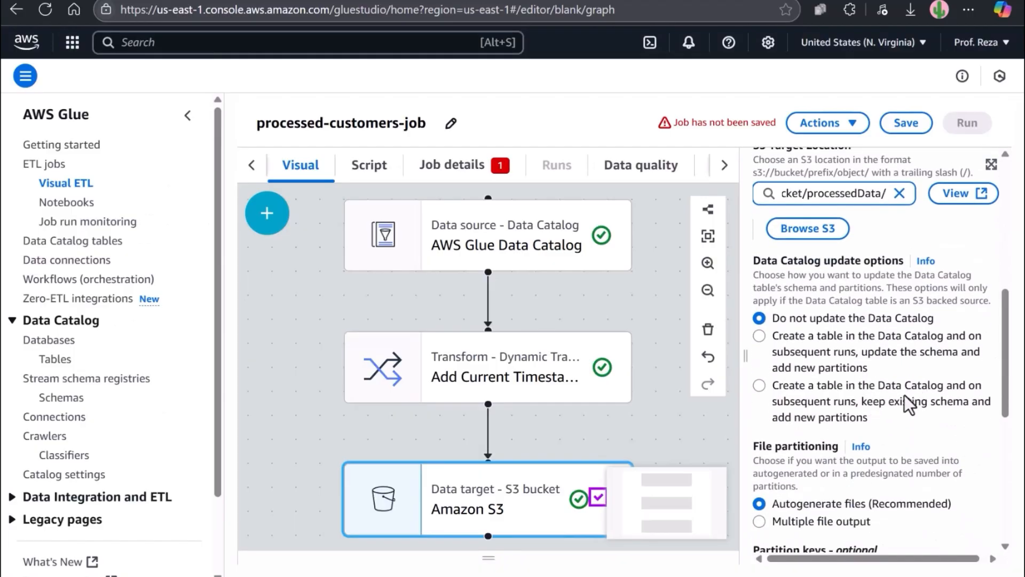
scroll(905, 395, down, 3)
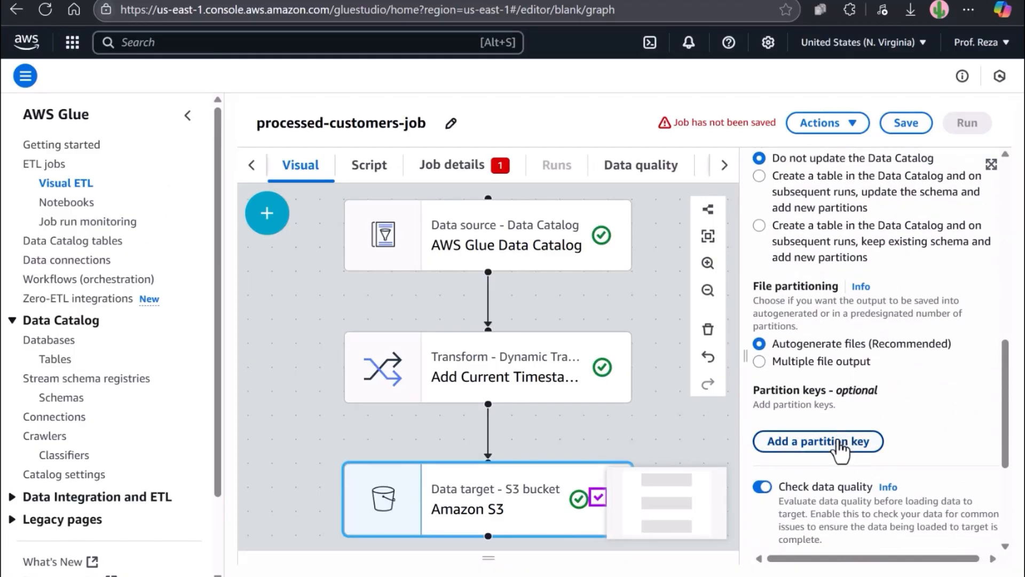
Step: Add a processed-timestamp partition key and save the job
click(841, 443)
scroll(862, 425, down, 2)
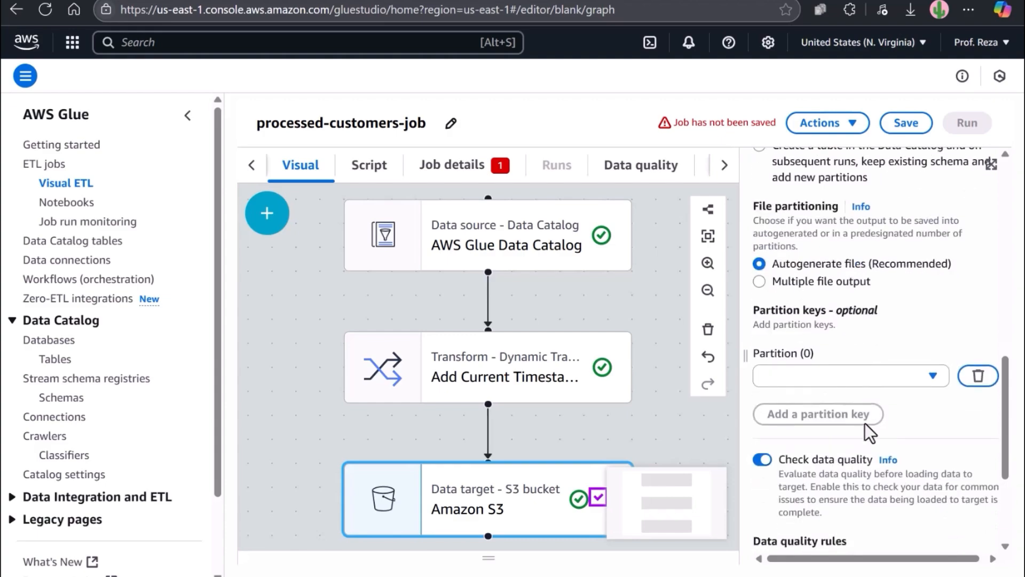
scroll(941, 413, down, 2)
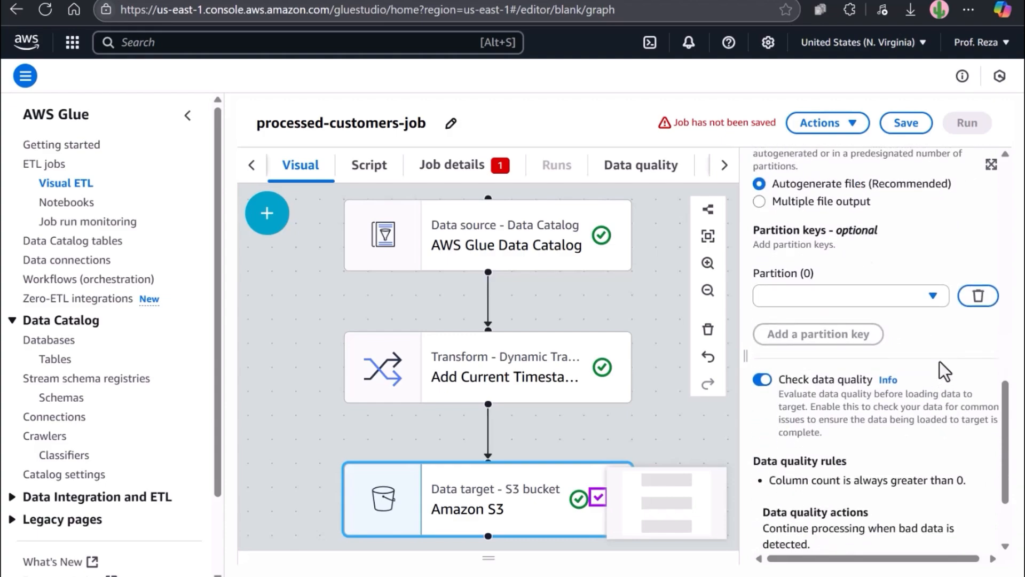
click(934, 296)
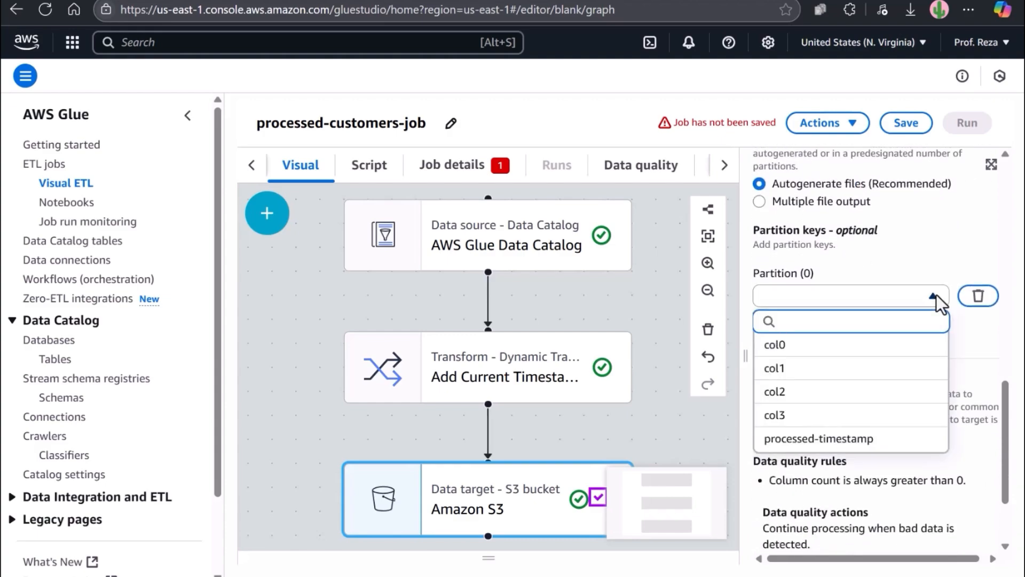
click(813, 440)
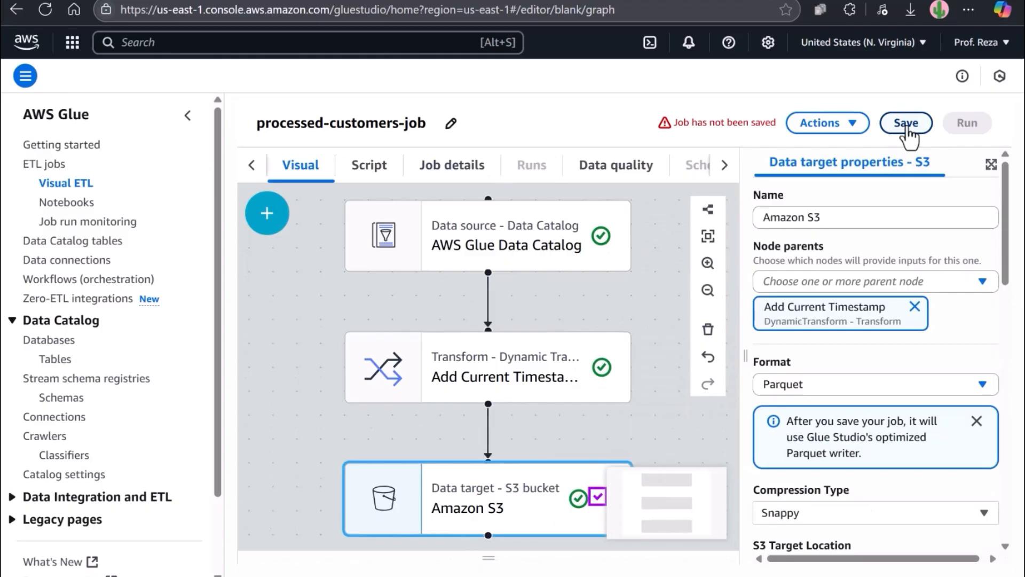
click(906, 123)
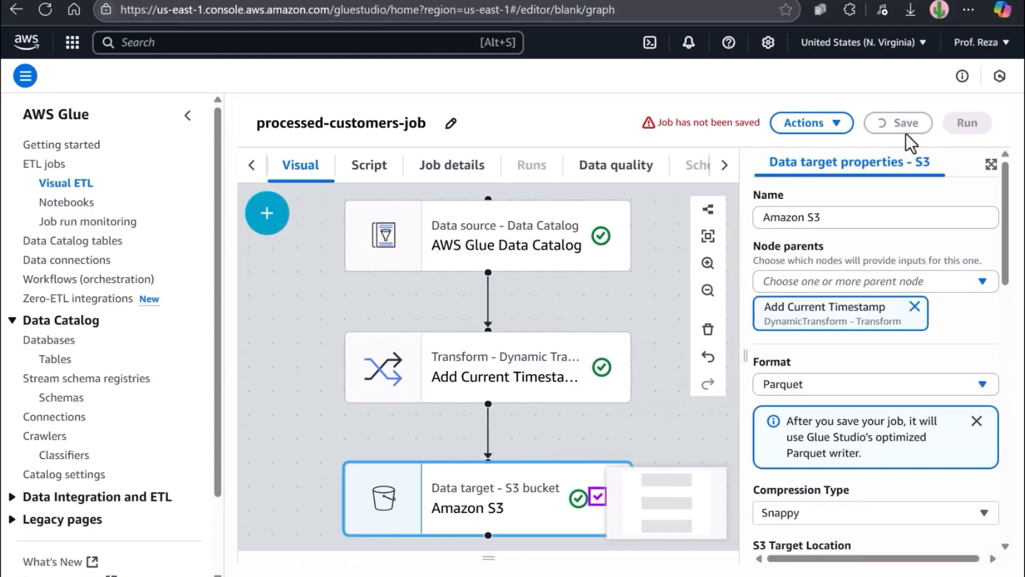